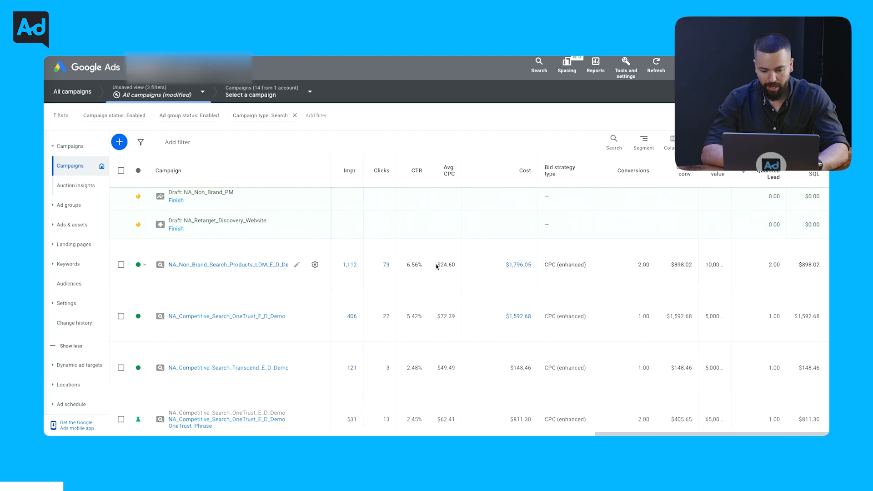
- Download the campaigns report in Excel .csv format
click(729, 142)
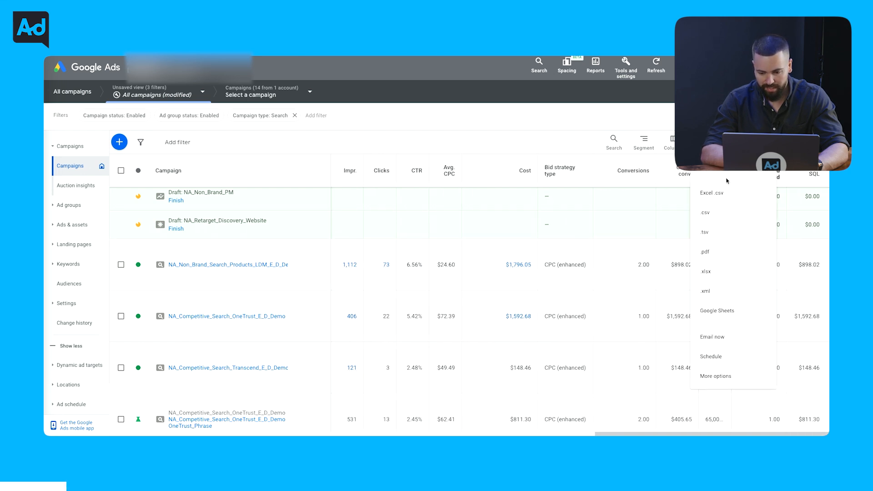
click(720, 198)
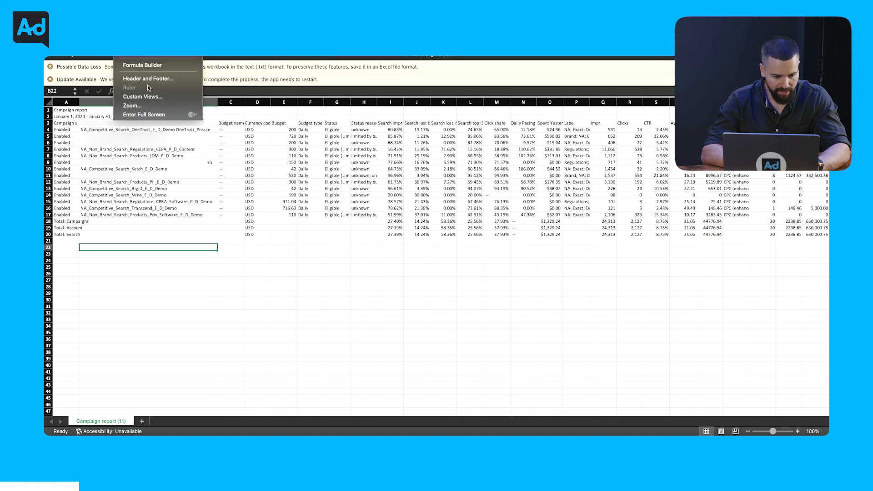
- Switch to the downloaded campaign report in Excel and set the worksheet zoom to 125%
click(148, 107)
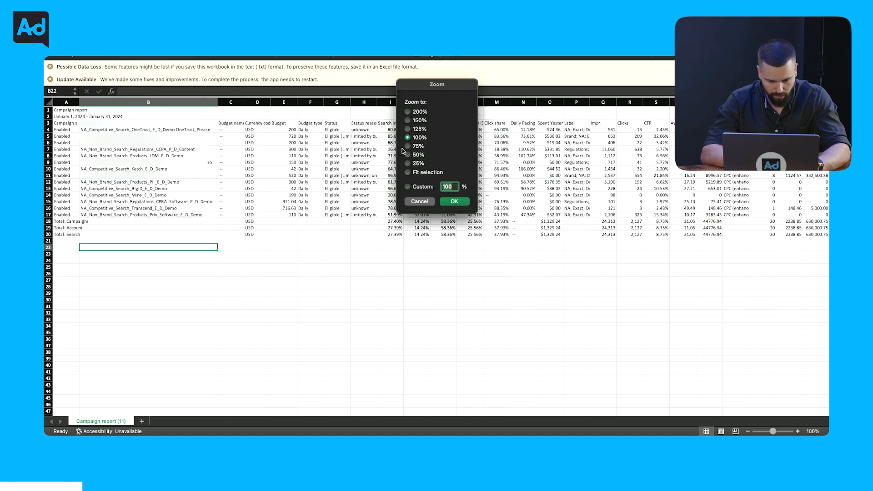
click(407, 129)
click(454, 201)
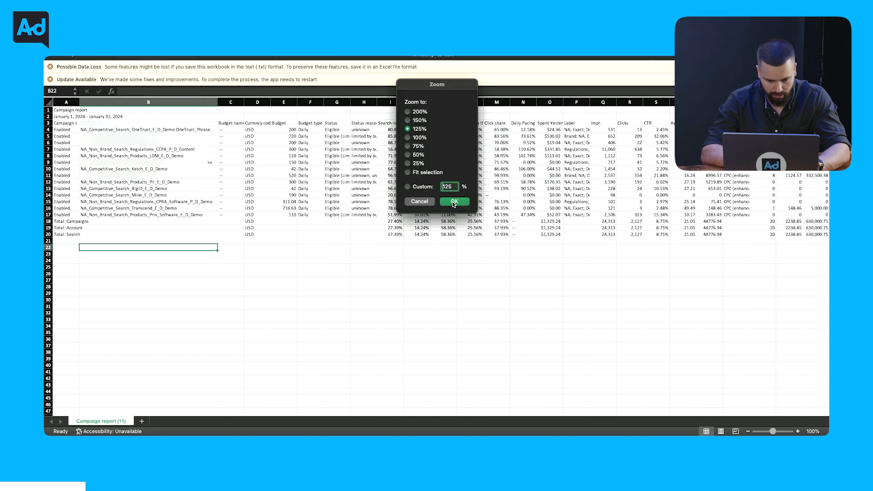
key(Down)
key(Down)
key(Down)
key(Down)
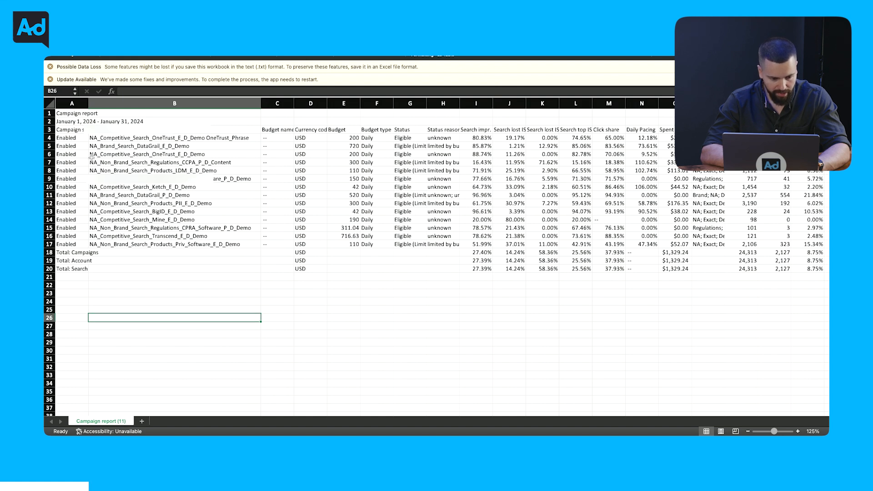
- Delete the report title and date range rows so the column headers become row 1
click(51, 113)
key(shift+Down)
key(shift+Down)
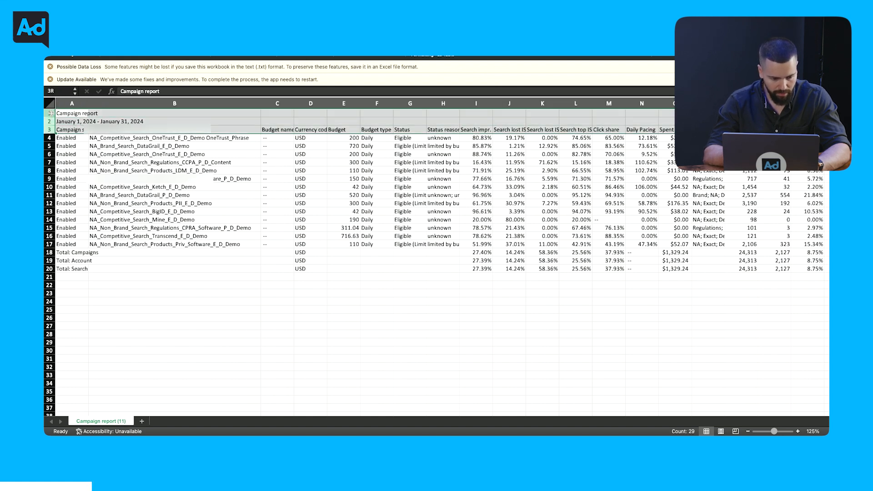
key(shift+Up)
key(super+minus)
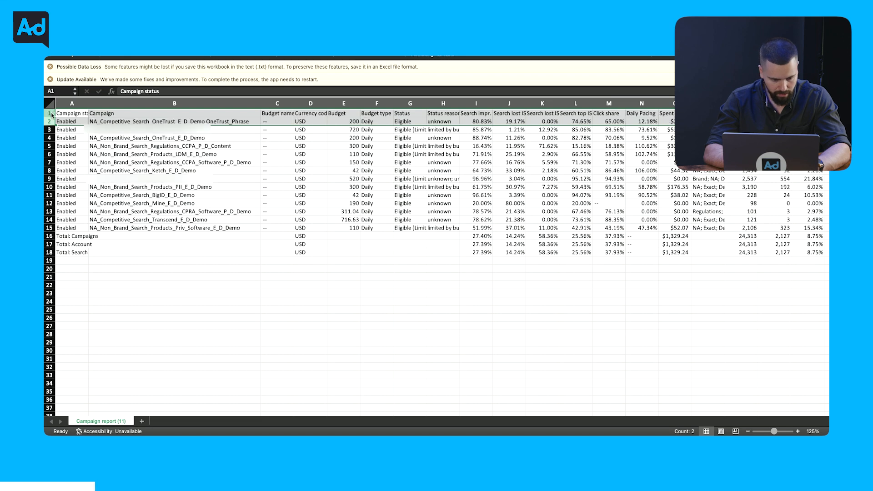
- Delete the three total rows, Campaigns, Account and Search, below the campaign data
click(51, 236)
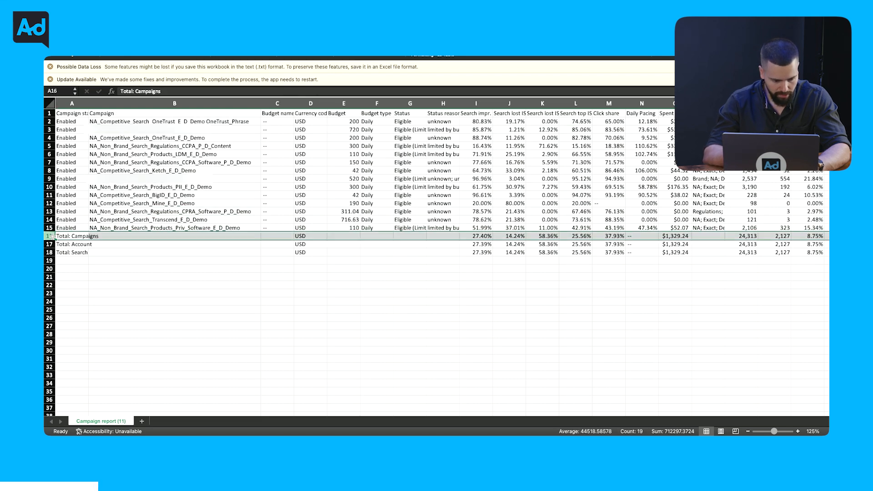
key(shift+Down)
key(shift+Down)
key(super+minus)
click(227, 135)
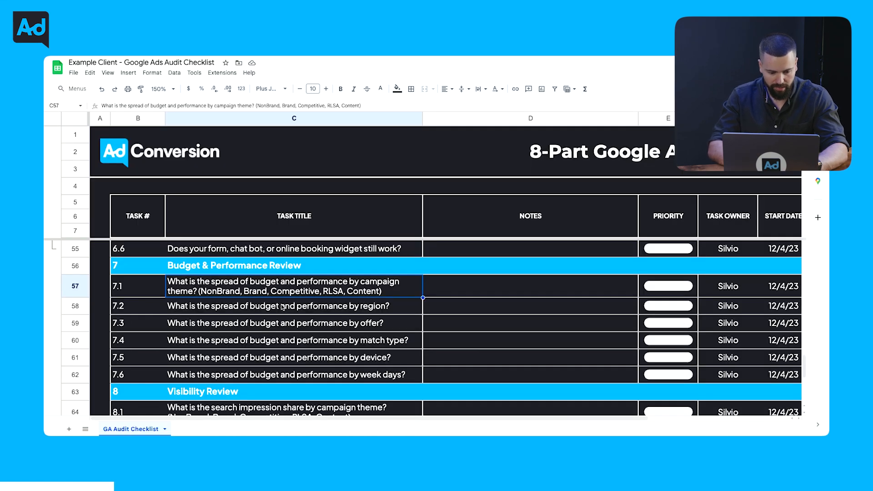
- Review the campaign theme and region questions, tasks 7.1 and 7.2, in the Google Ads audit checklist
click(282, 307)
key(Up)
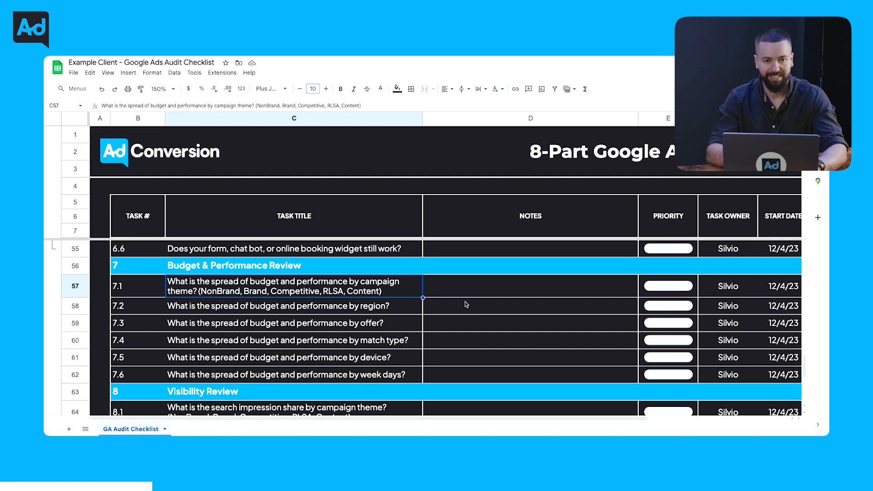
- Switch back to the Excel report, rename the Budget name header to Region, and clear the values below it
key(super+Tab)
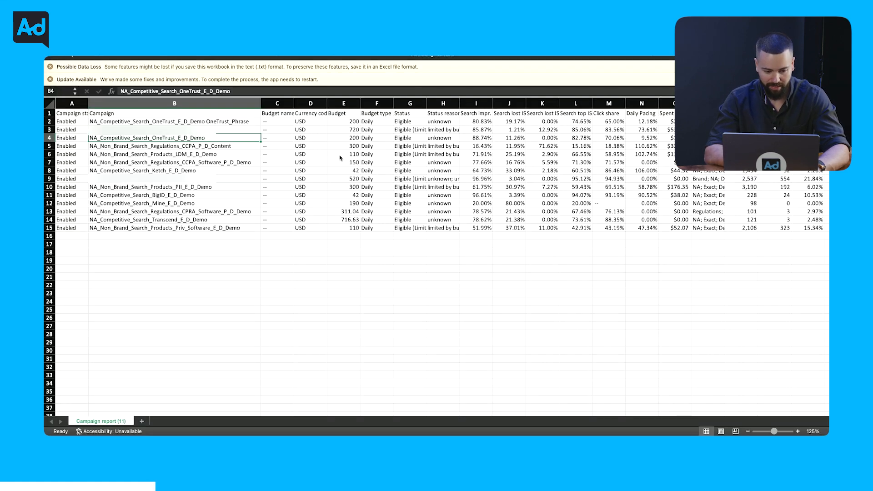
click(278, 113)
text(Region)
key(Return)
key(ctrl+shift+Down)
key(Delete)
- Fill the Region column with North America for every campaign row, C2 through C15
key(Left)
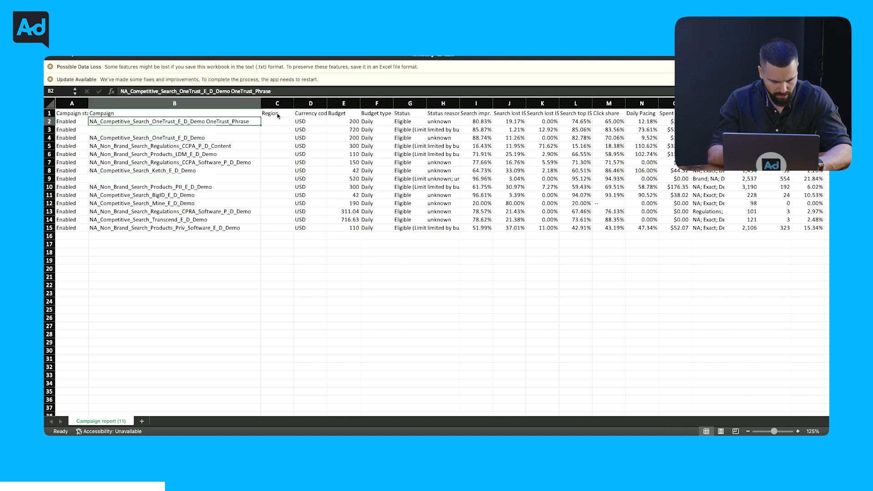
key(ctrl+shift+Down)
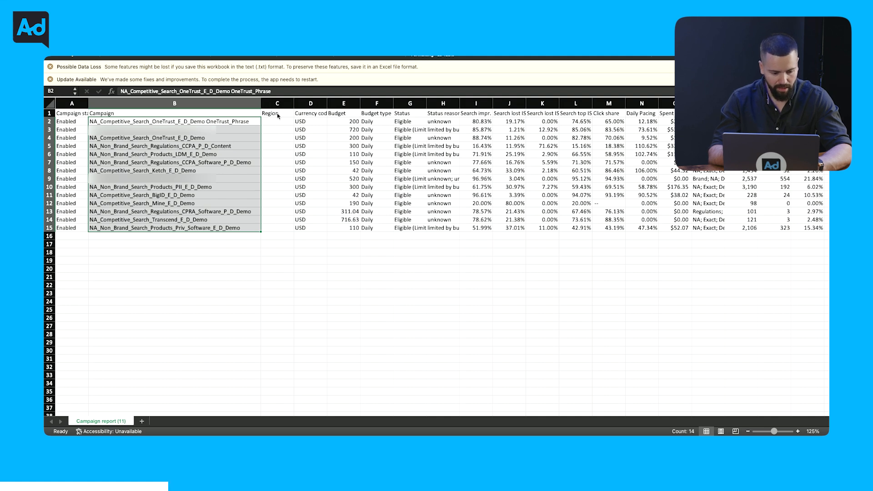
key(Right)
text(North America)
key(Return)
key(Up)
key(ctrl+c)
key(Left)
key(Left)
key(Right)
key(ctrl+Down)
key(Right)
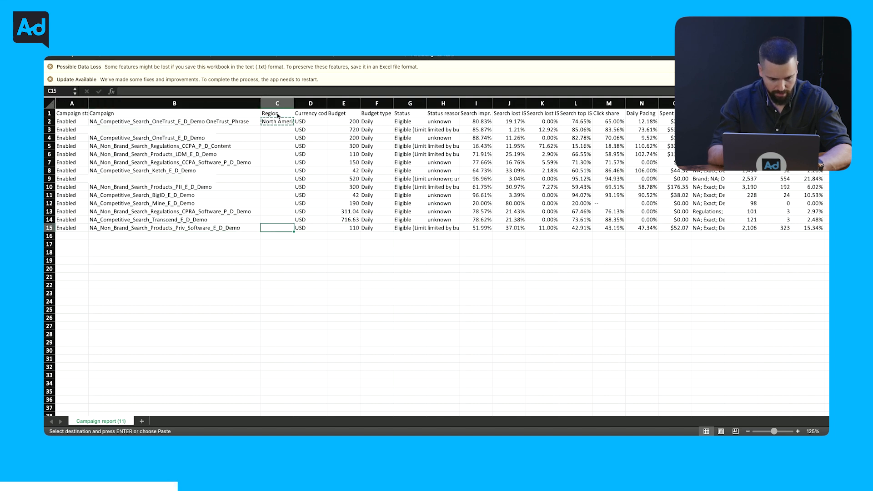
key(ctrl+shift+Up)
key(ctrl+v)
key(Down)
key(Up)
key(Escape)
key(Up)
key(ctrl+Up)
key(Down)
key(Up)
key(Right)
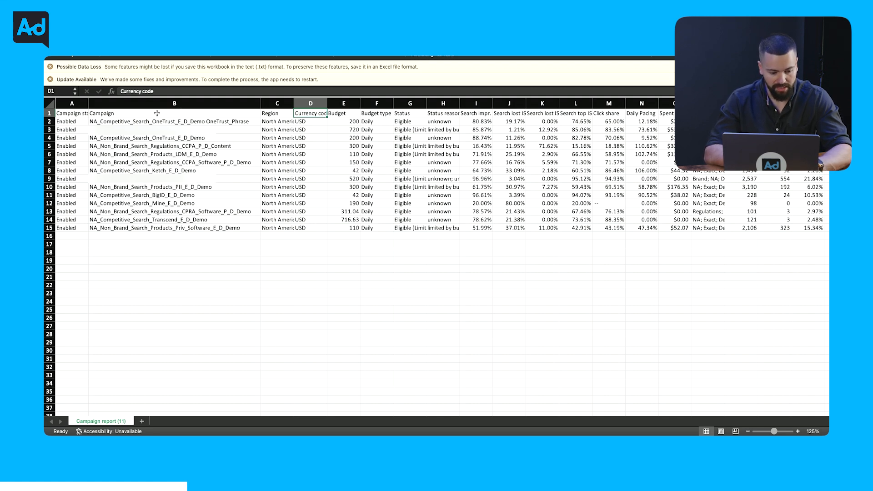
drag(195, 171, 181, 200)
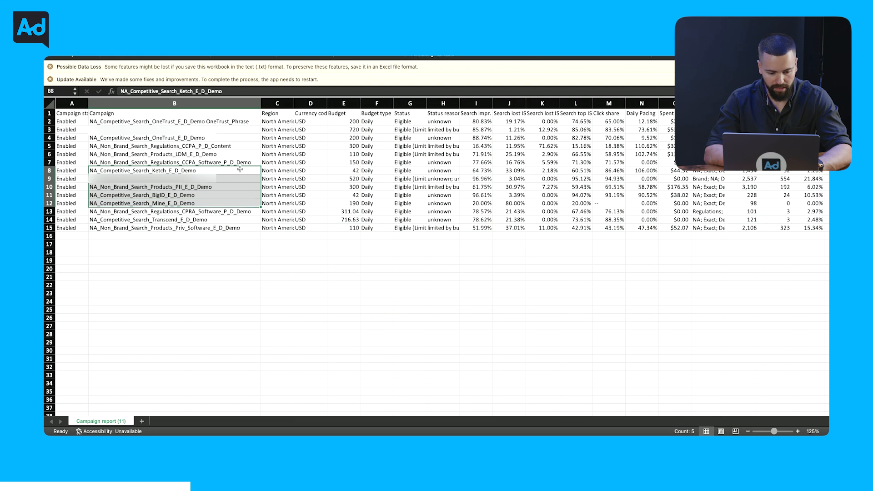
click(264, 170)
double_click(264, 170)
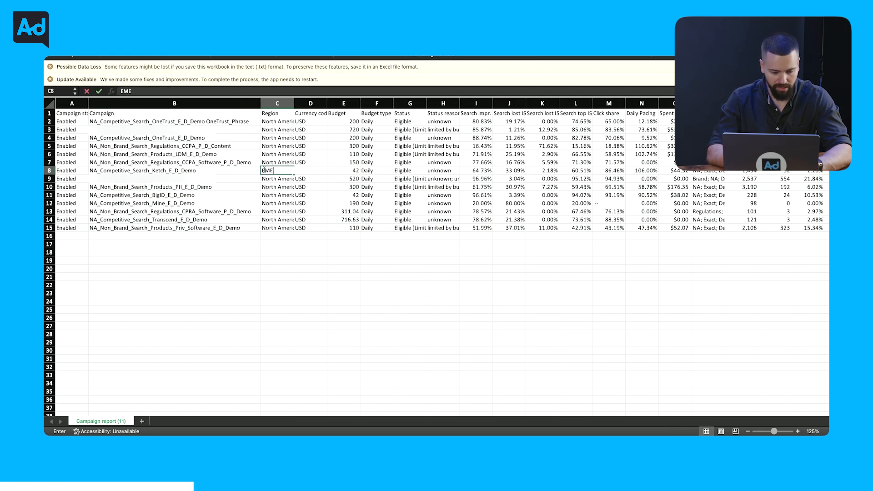
key(Escape)
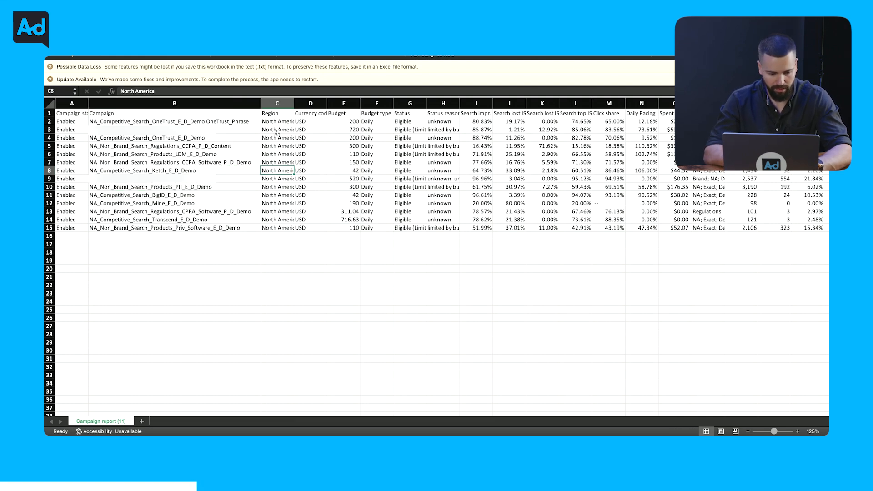
- Convert the whole campaign data range into a table with its first row as headers
key(super+a)
key(super+t)
key(Return)
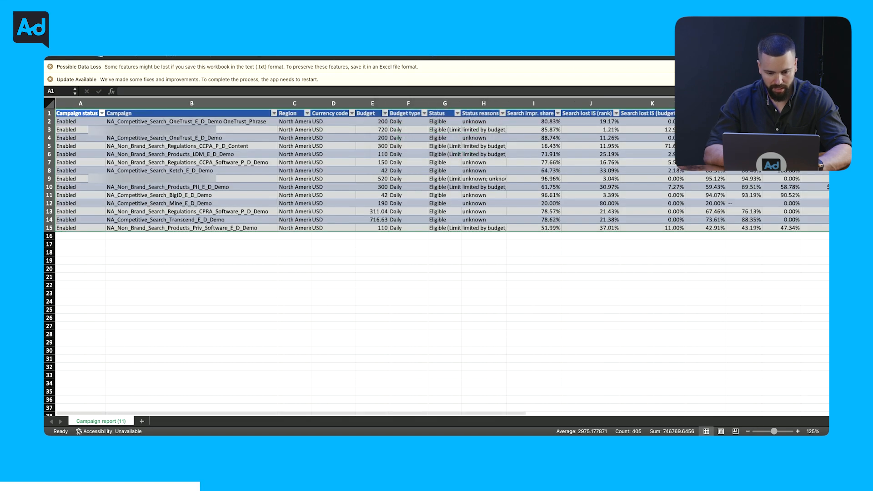
- Apply the plain, uncoloured first style of the Light group to the table
click(454, 59)
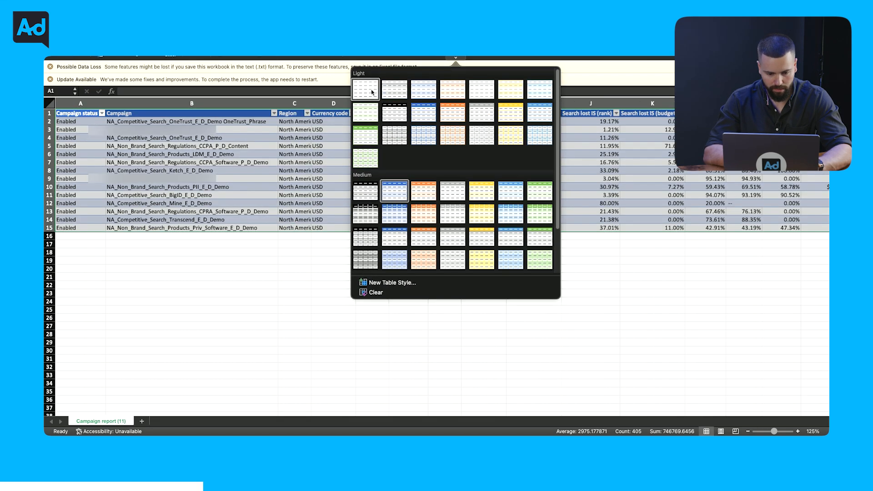
click(372, 93)
click(239, 155)
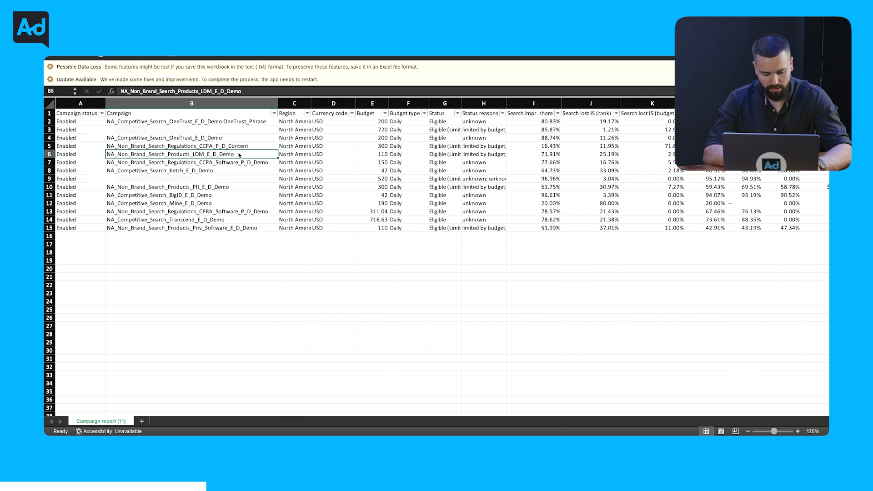
key(super+a)
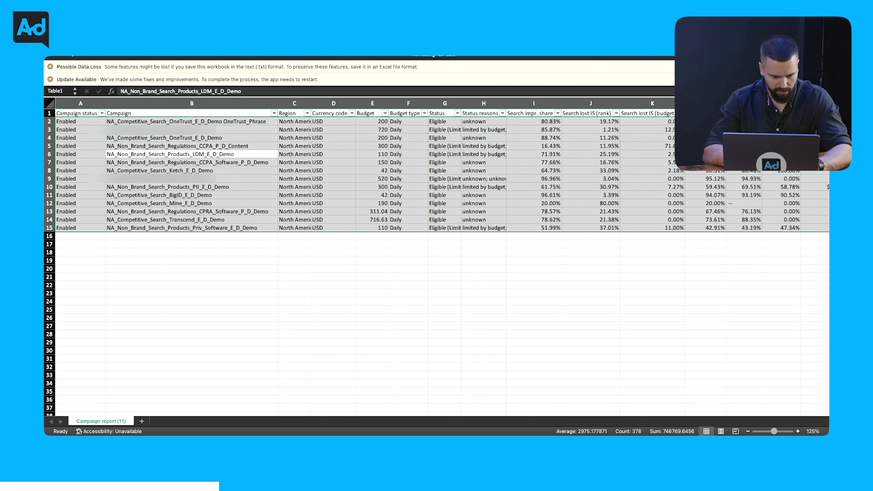
click(230, 196)
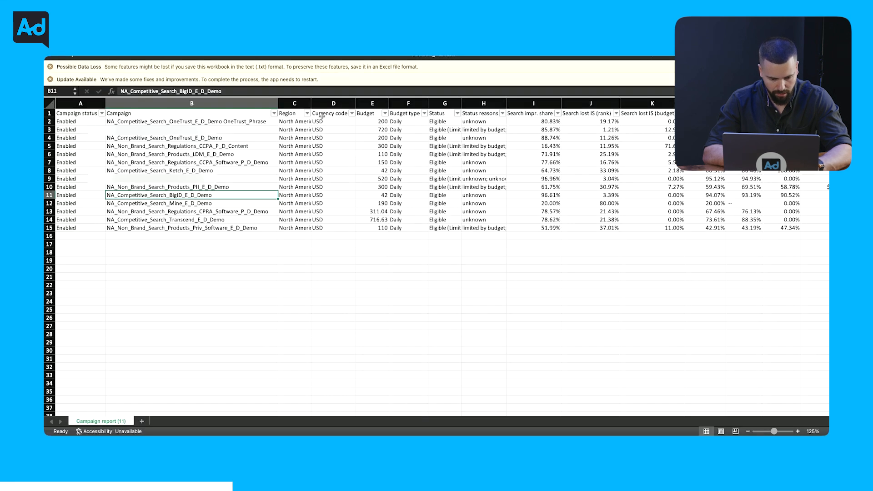
- Rename the Currency code header to Theme and clear all the USD values below it
click(328, 112)
text(Theme)
key(Return)
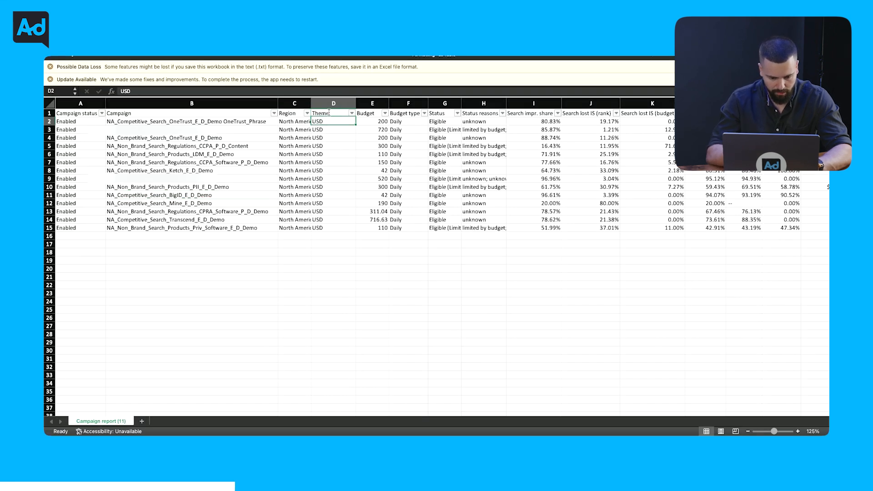
key(super+shift+Down)
key(Delete)
key(Up)
key(Left)
key(Left)
key(Down)
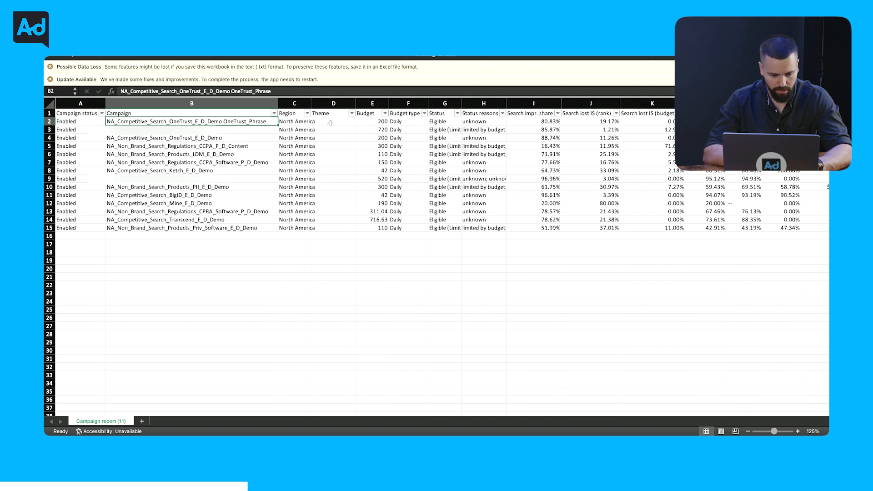
- Filter the Campaign column to show only campaigns whose names contain Non_Brand
click(317, 122)
click(274, 114)
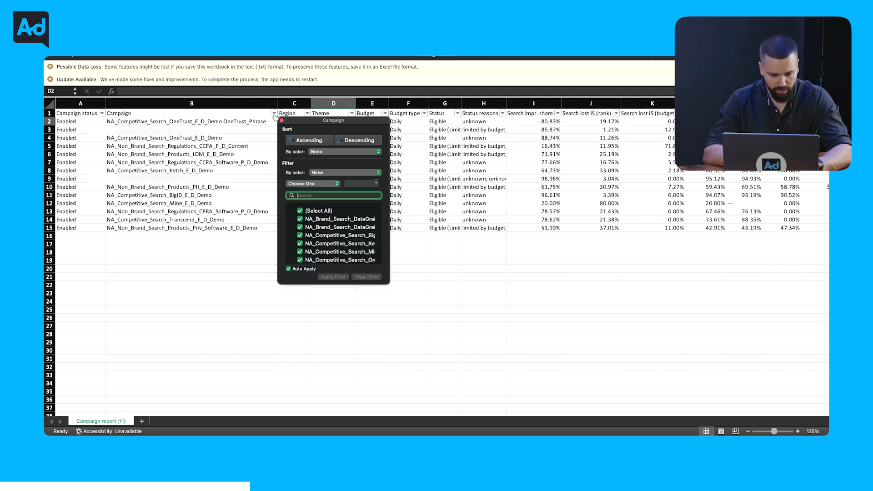
click(300, 211)
click(304, 196)
text(Non_)
text(Br)
text(ad)
text(n)
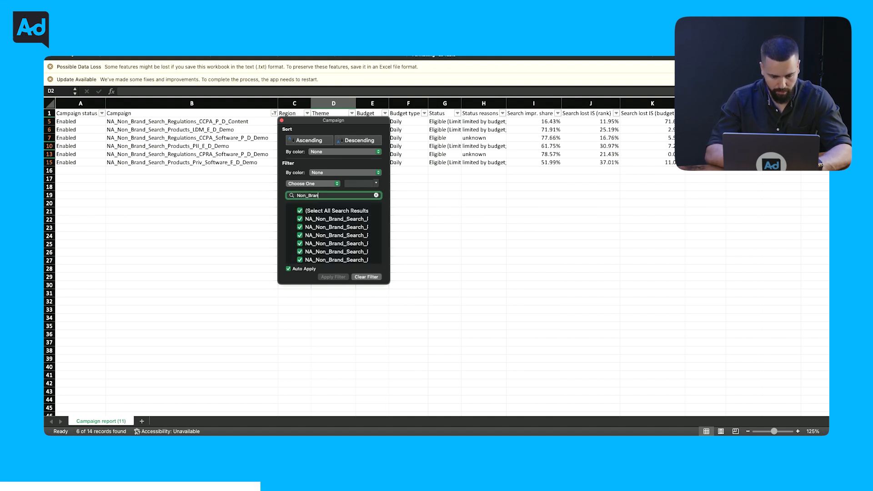
click(376, 195)
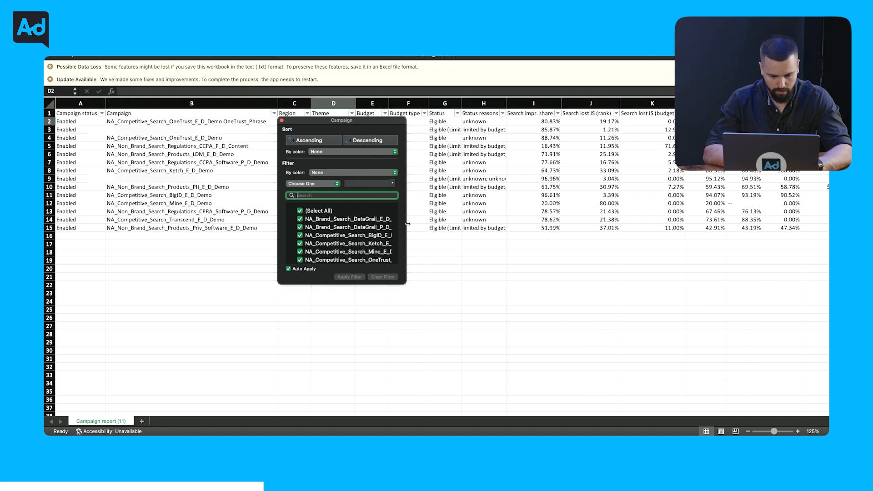
text(Non)
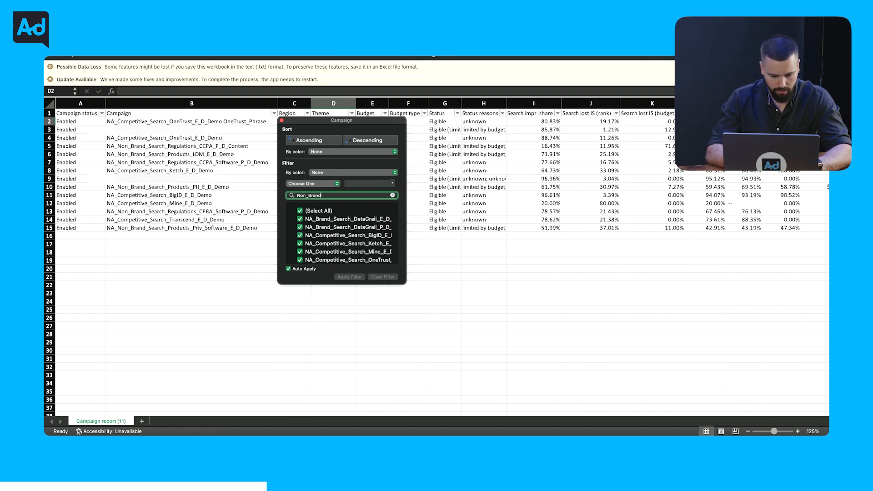
text(_Brand)
click(281, 120)
- Enter NonBrand as the Theme of the first filtered campaign and copy it to the other filtered rows
click(346, 124)
text(NonBrand)
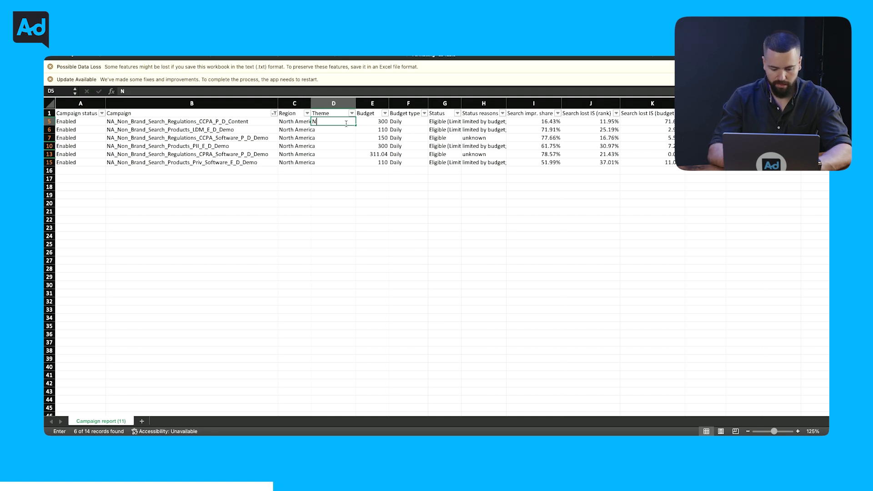
key(Return)
key(Up)
key(ctrl+c)
key(shift+Down)
key(shift+Down)
key(shift+Down)
key(shift+Down)
key(shift+Down)
key(ctrl+v)
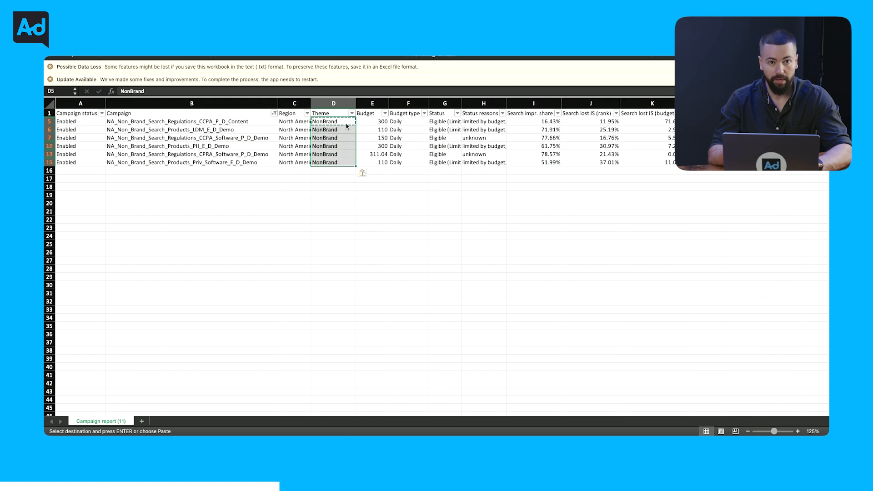
click(346, 121)
key(Escape)
- Change the Campaign column filter to show names containing _Brand
click(274, 114)
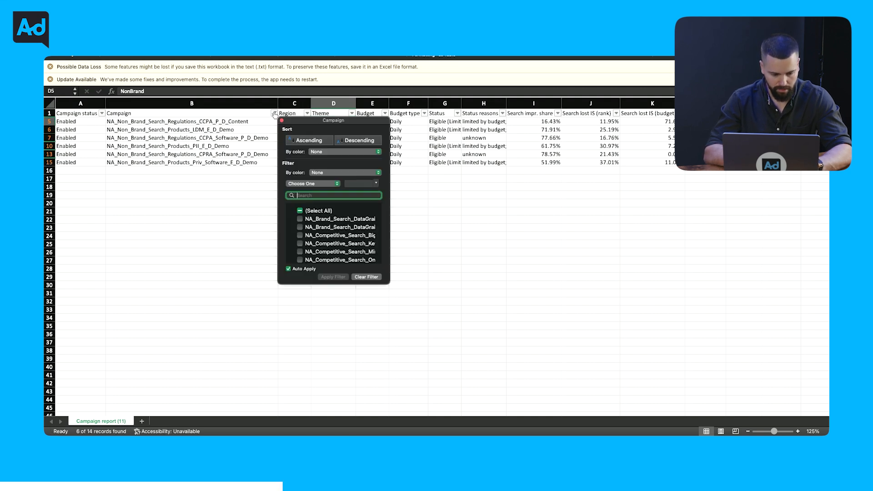
click(301, 211)
click(313, 195)
text(_Brand)
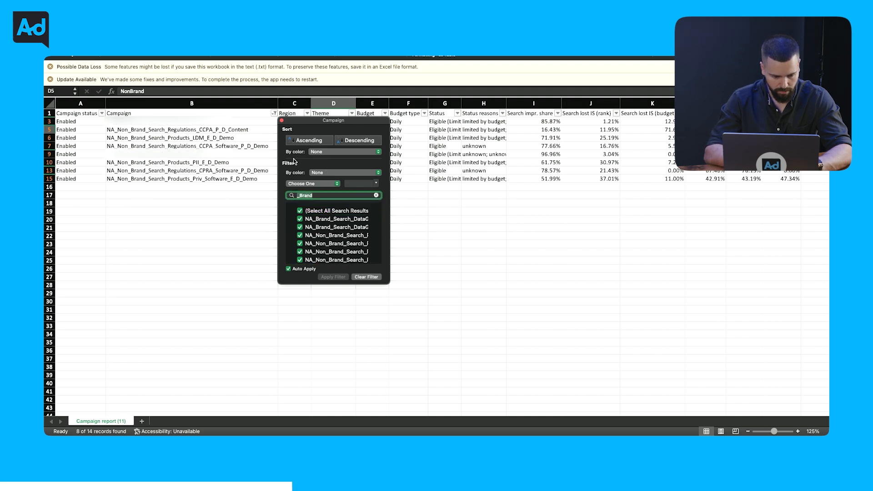
click(282, 121)
- Enter Brand as the Theme for the two DataGrail brand campaigns in rows 3 and 9
click(338, 121)
text(Brand)
key(Return)
key(Down)
key(Down)
key(Down)
text(Brand)
key(Return)
click(352, 115)
key(Escape)
- Clear the current Campaign column selection and filter it to names containing Competitive
click(273, 113)
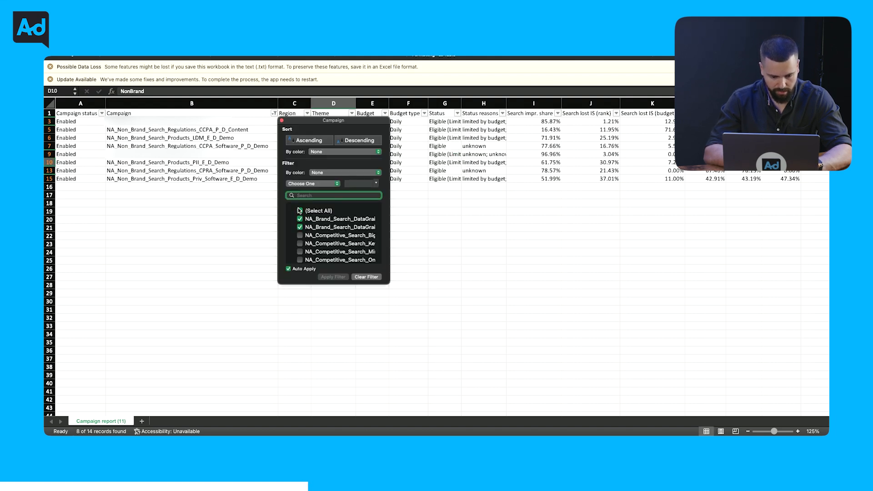
click(299, 210)
click(308, 196)
text(COm)
text(petiti)
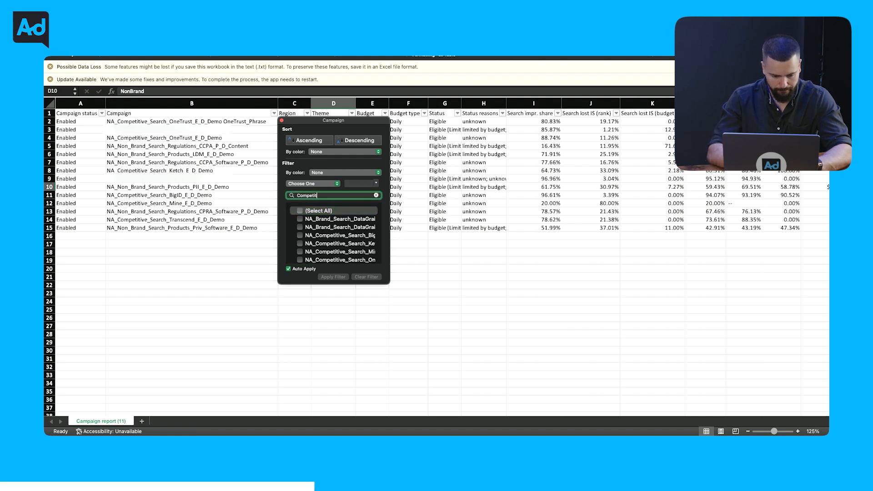
click(275, 126)
- Enter Competitive as the Theme of the first filtered campaign and copy it to the other filtered rows
click(326, 122)
text(Competitive)
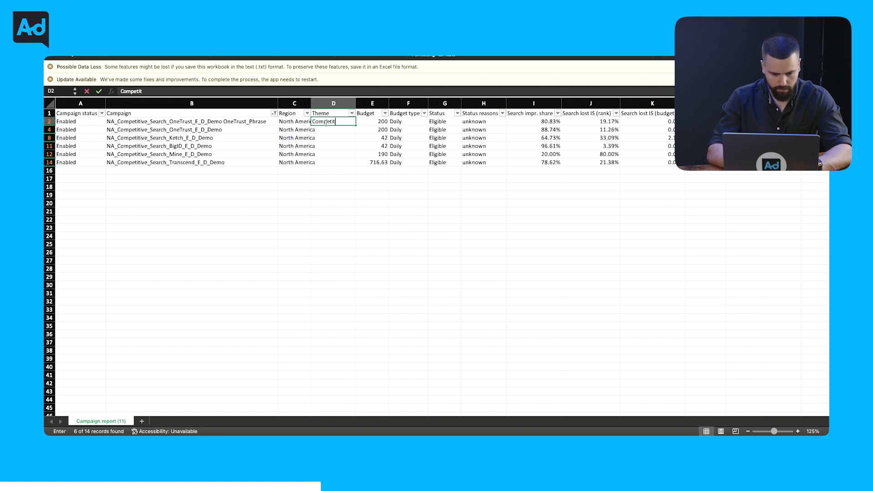
key(Return)
click(326, 122)
key(shift+Down)
key(shift+Down)
key(shift+Down)
key(shift+Down)
key(shift+Down)
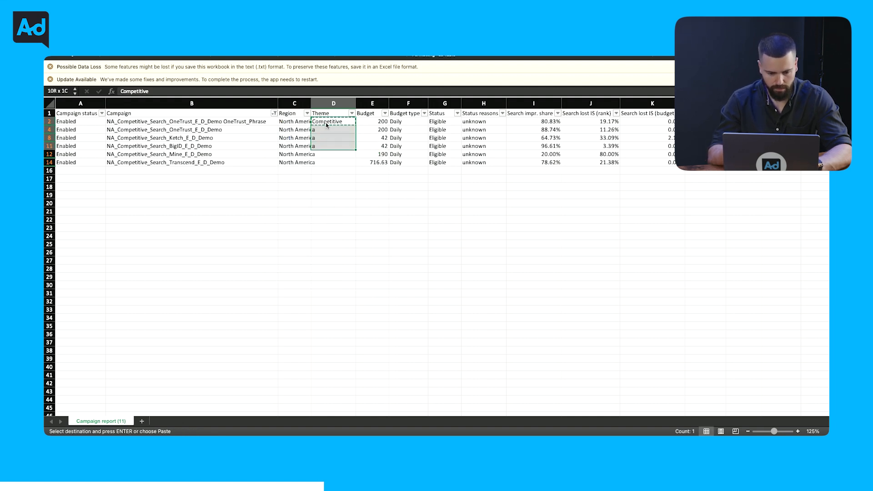
key(ctrl+d)
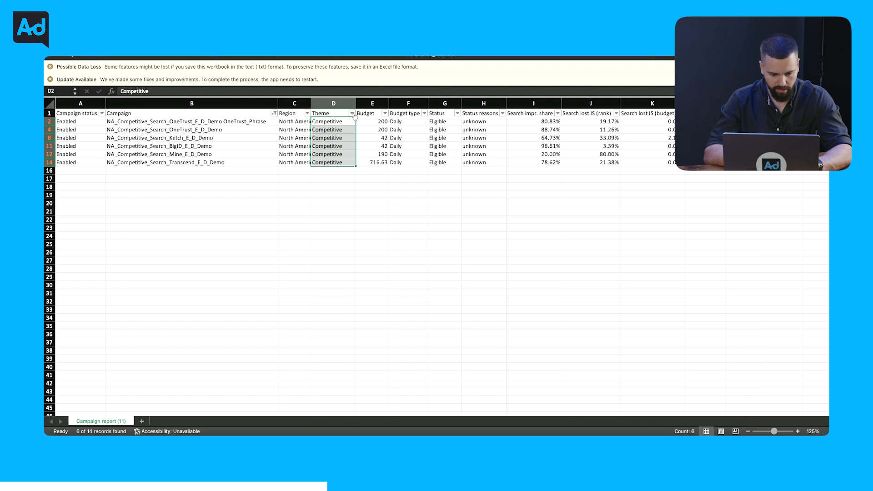
- Remove the Campaign column filter so that all campaigns are shown again
click(352, 113)
click(331, 203)
click(276, 123)
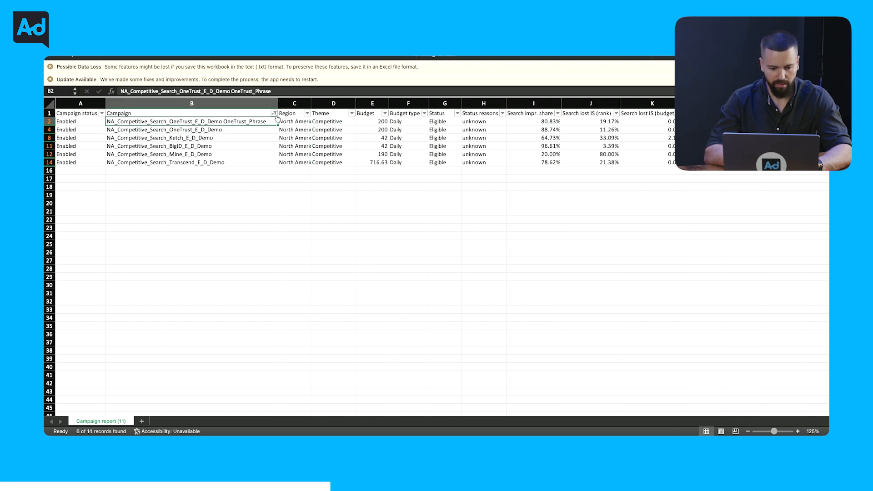
click(274, 114)
click(301, 213)
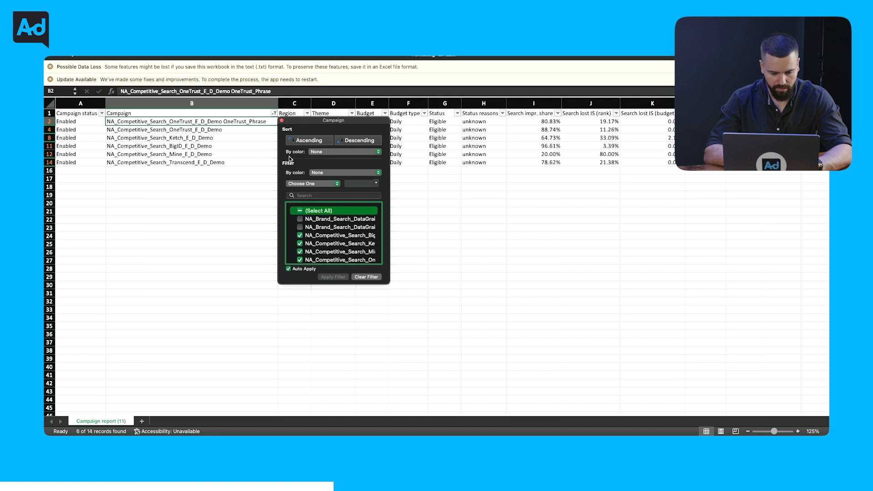
click(301, 212)
click(283, 122)
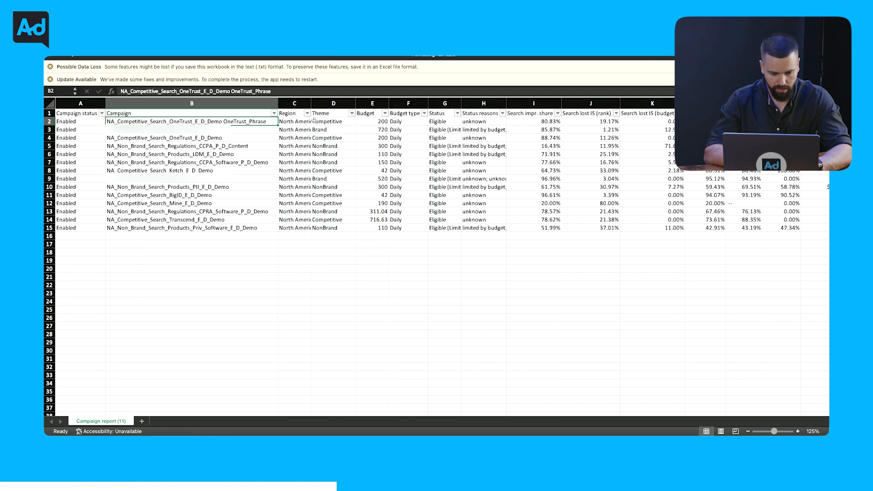
- Check which theme labels are available in the Theme column's filter
click(351, 113)
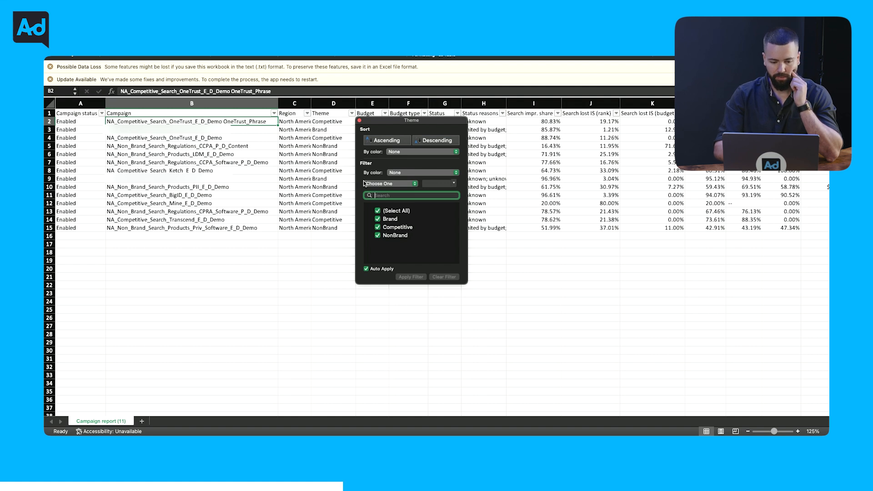
click(360, 120)
click(330, 129)
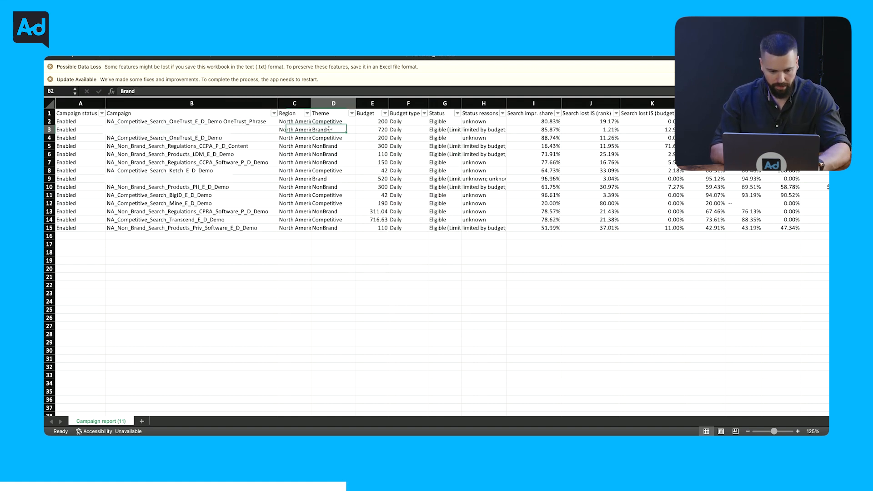
key(Up)
key(Left)
key(Right)
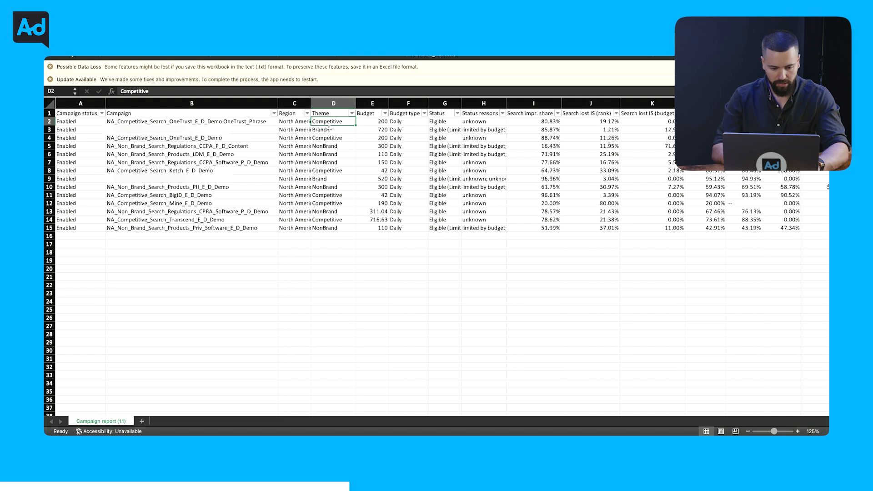
- Switch to the Google Ads Audit Checklist in Google Sheets and review the Budget & Performance Review tasks
key(super+Tab)
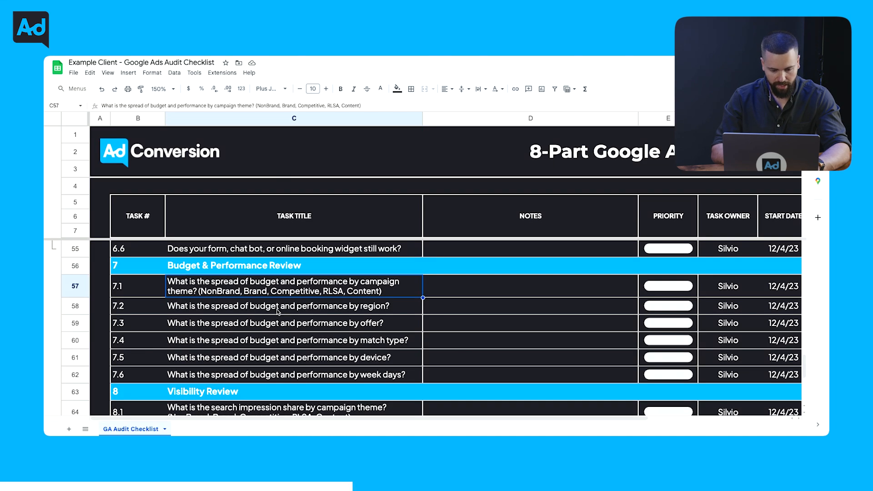
key(Down)
key(Down)
key(Down)
key(Up)
key(Up)
key(Down)
key(Down)
key(Down)
key(Down)
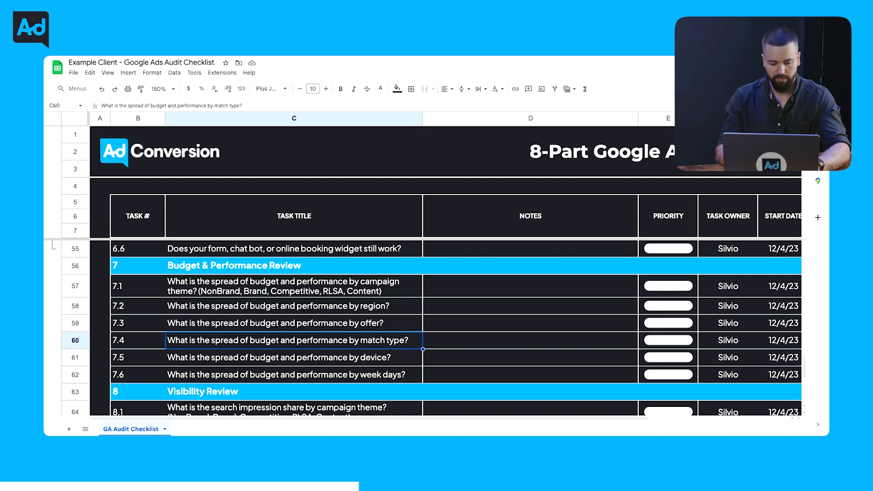
key(Up)
key(Up)
key(Up)
key(Up)
key(Up)
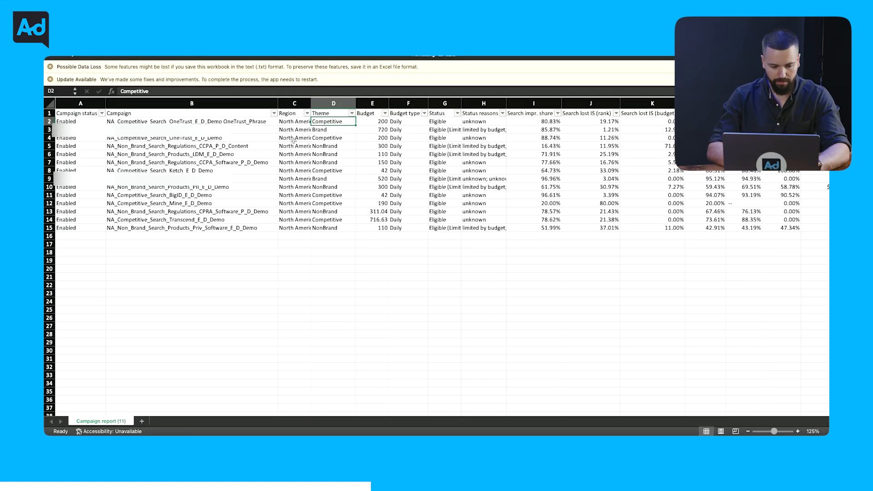
- Return to the Excel campaign report and autofit the widths of the Region and Theme columns
click(268, 132)
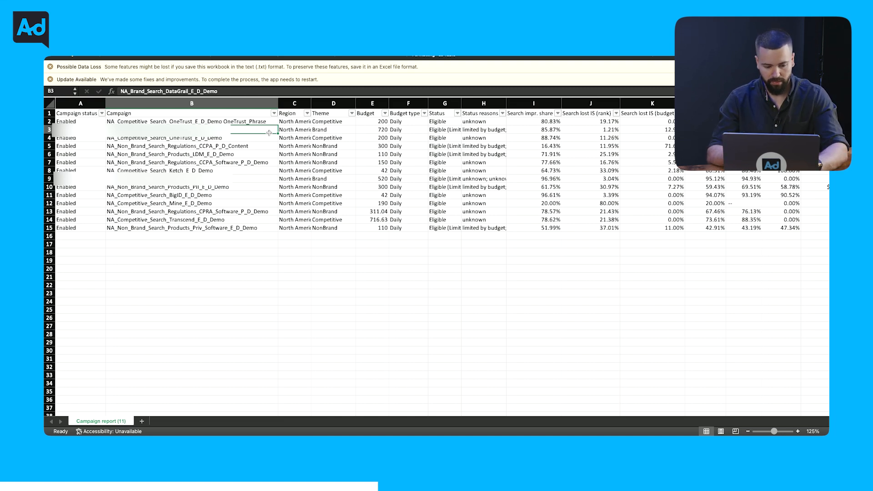
key(ctrl+Right)
key(Home)
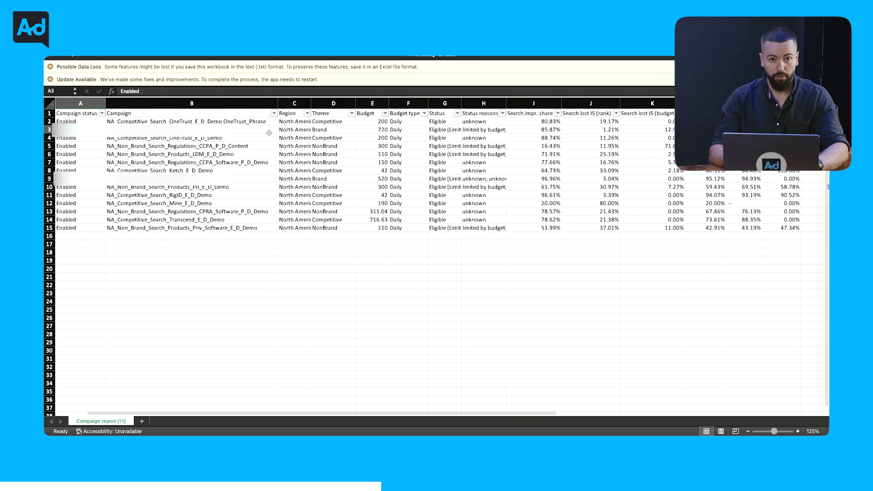
key(Down)
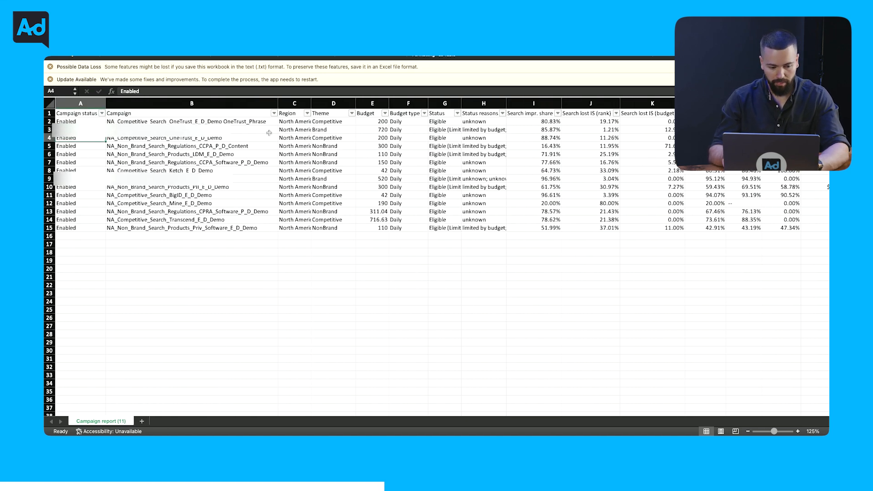
key(Right)
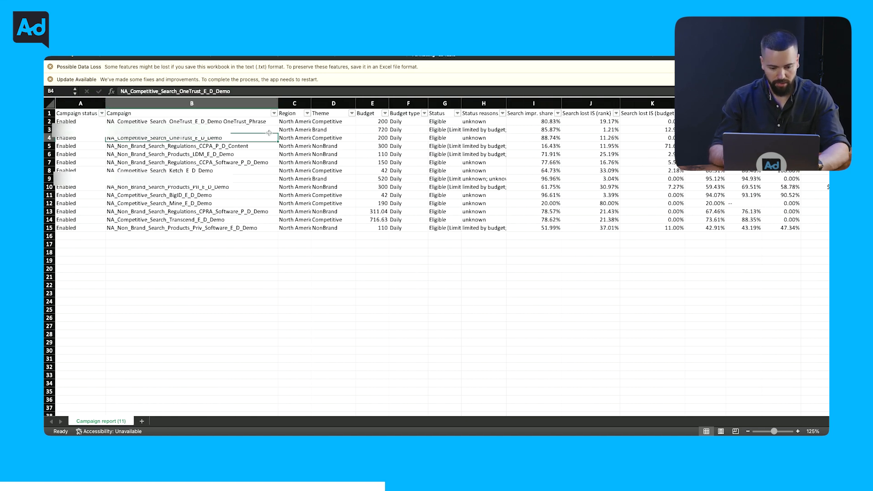
double_click(311, 103)
double_click(356, 103)
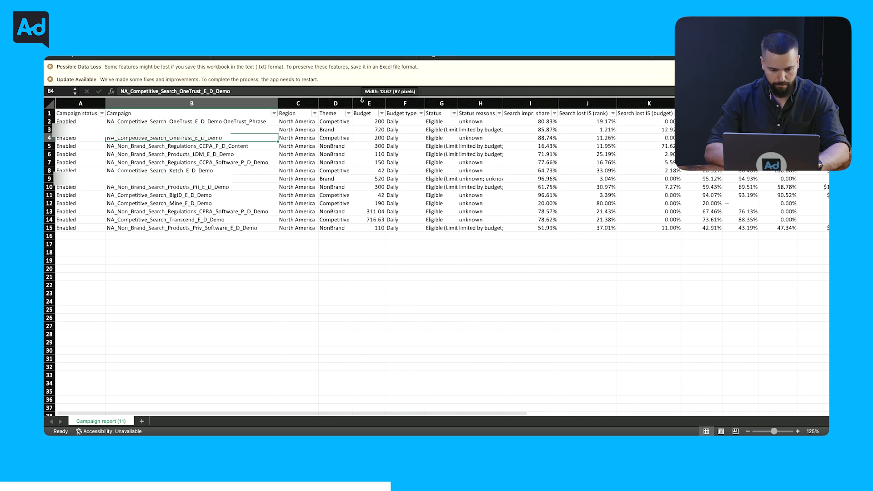
- Select the entire campaign table and create a PivotTable from it on a new sheet
click(191, 122)
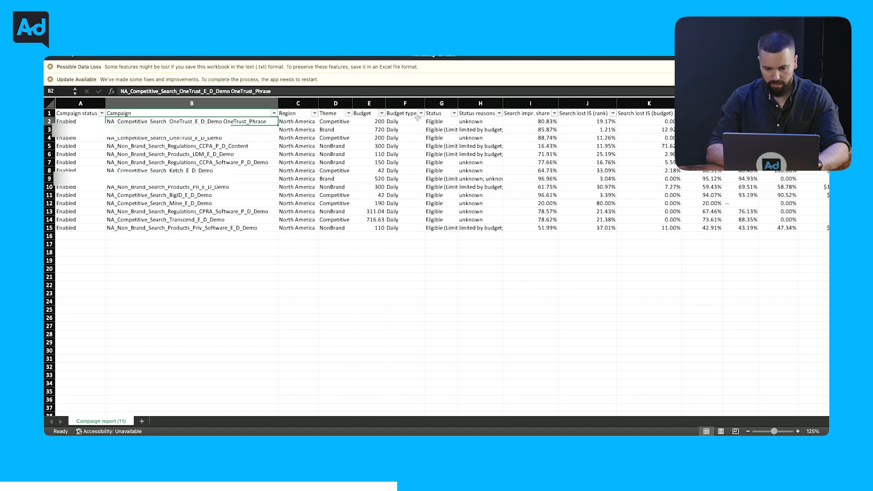
scroll(383, 121, right, 3)
scroll(517, 146, right, 5)
scroll(534, 134, right, 6)
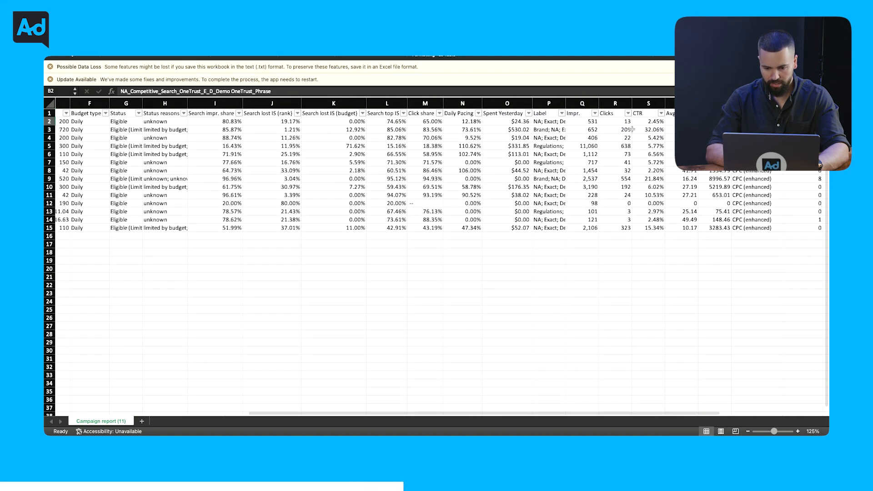
scroll(631, 129, right, 4)
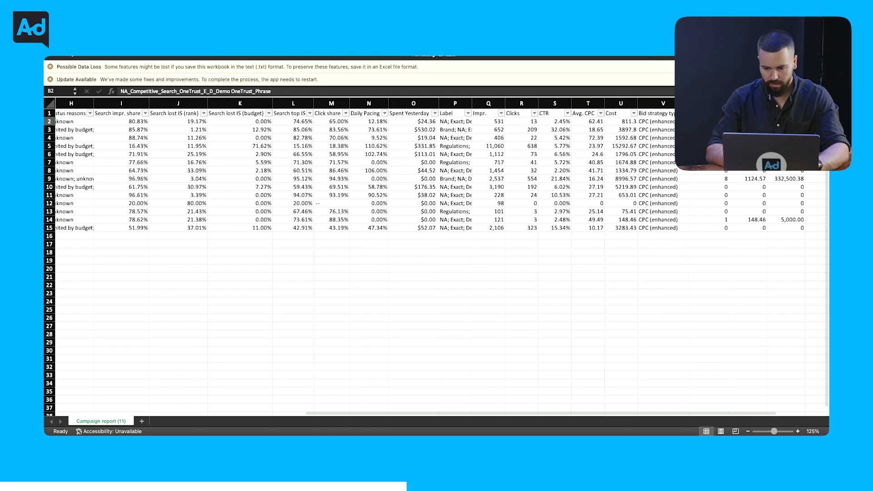
scroll(442, 165, right, 6)
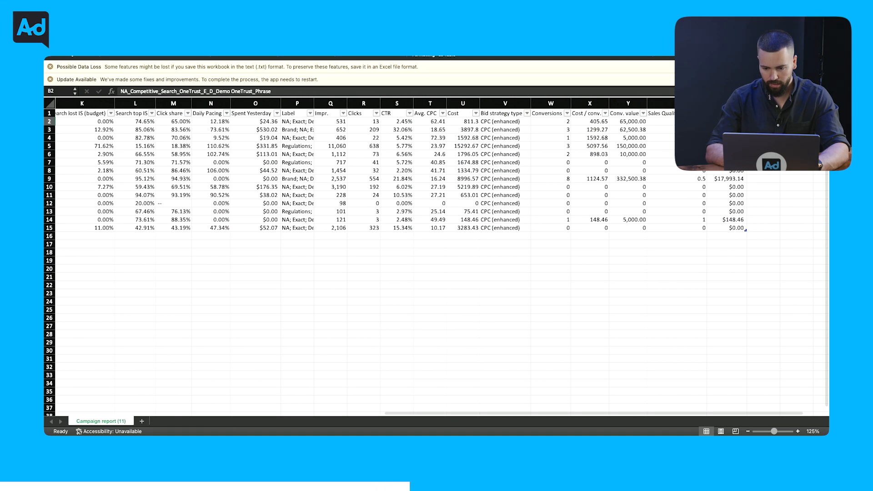
scroll(331, 133, left, 15)
key(super+a)
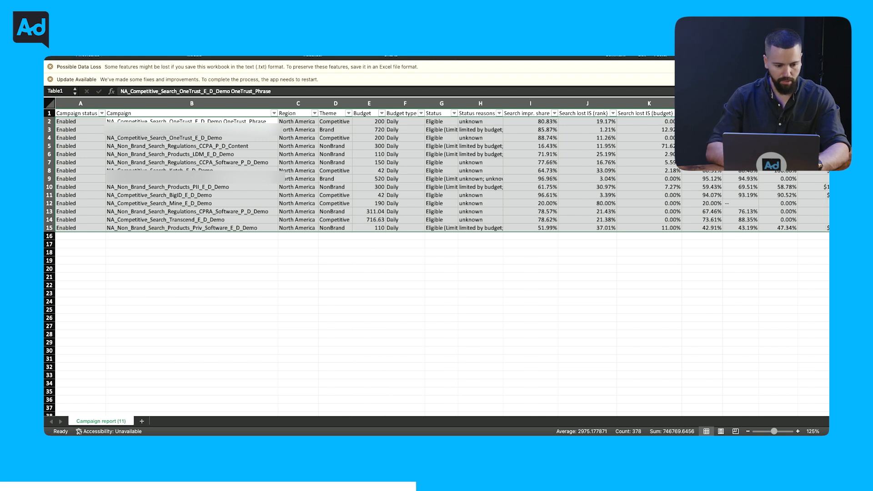
click(519, 211)
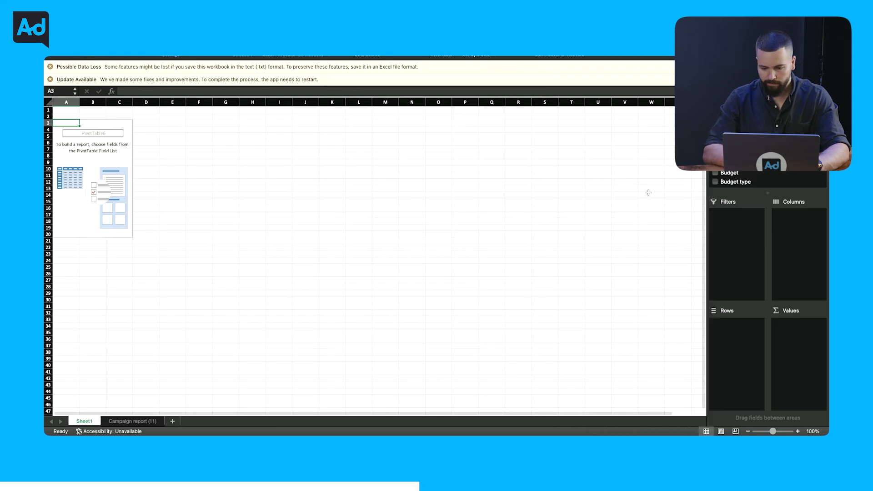
- Build the PivotTable with Theme as rows and the sums of Cost and Conversions as values
drag(736, 136, 737, 324)
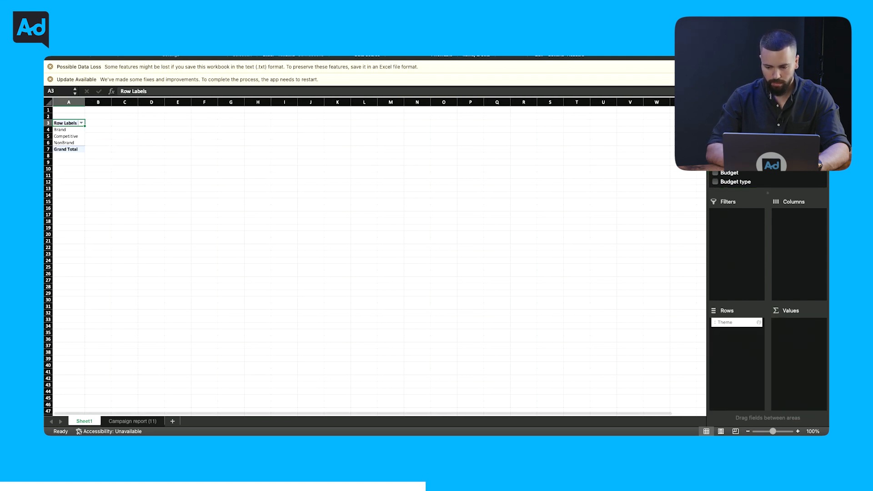
click(715, 136)
scroll(767, 180, down, 3)
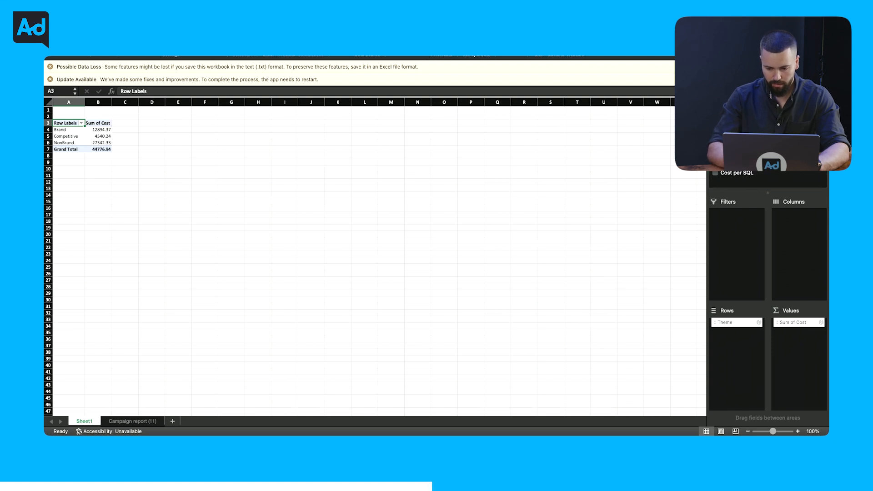
click(715, 146)
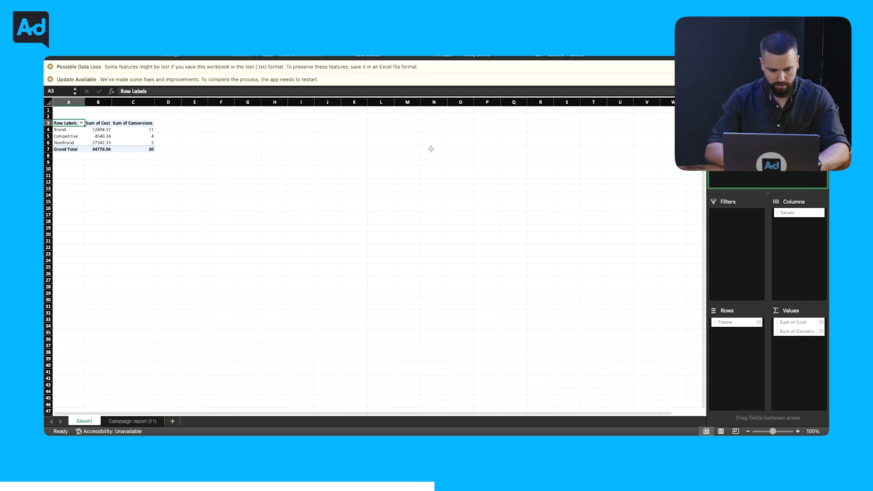
- Enlarge the PivotTable view and sort the themes by Sum of Cost from largest to smallest
click(286, 142)
scroll(103, 143, up, 10)
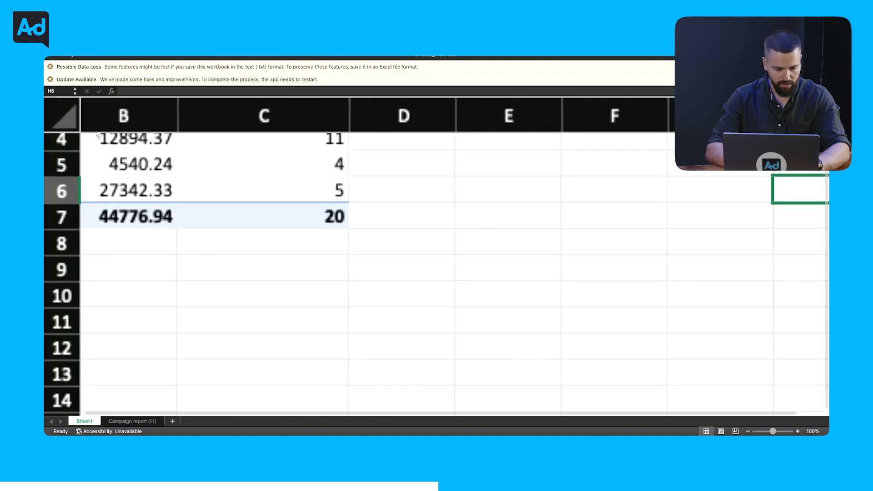
click(256, 211)
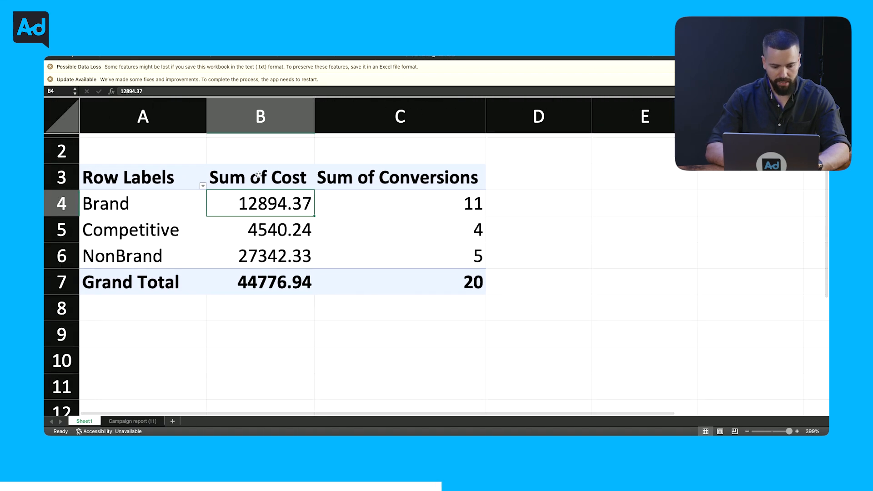
right_click(263, 206)
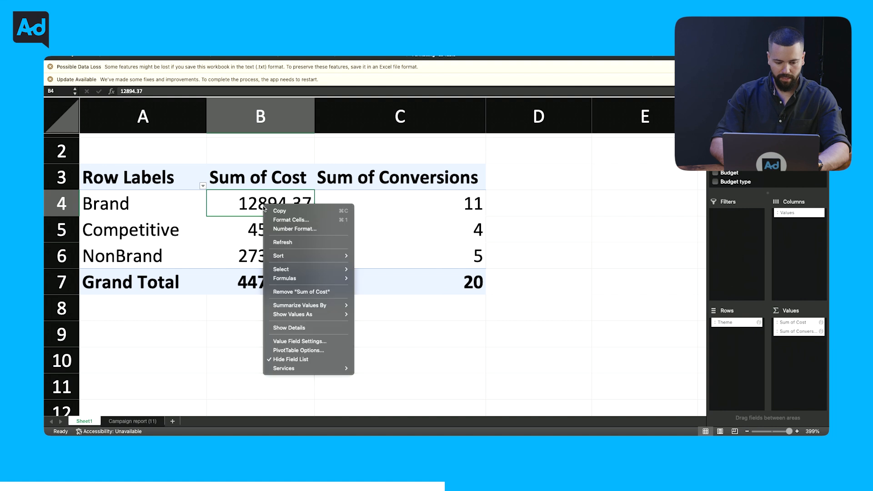
mouse_move(313, 262)
click(395, 267)
click(370, 325)
- Format the PivotTable's Sum of Cost column with the custom whole-dollar number format $#,##0_);[Red]($#,##0)
click(259, 117)
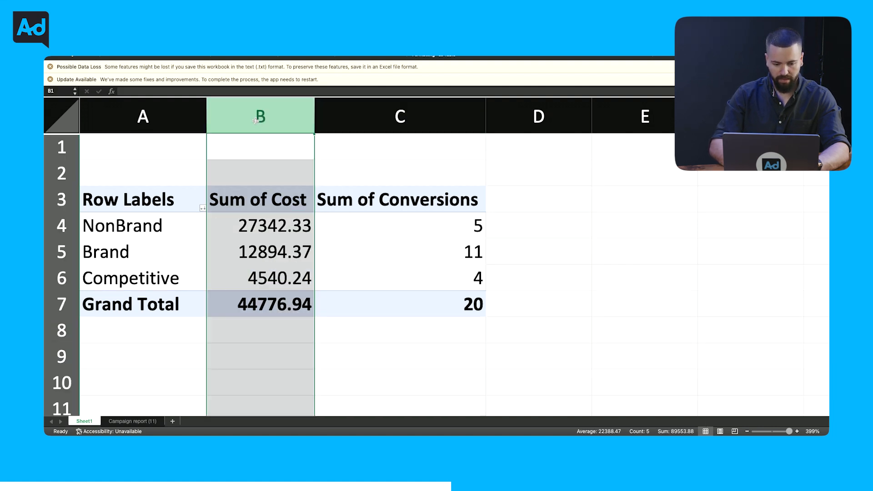
right_click(256, 121)
click(284, 199)
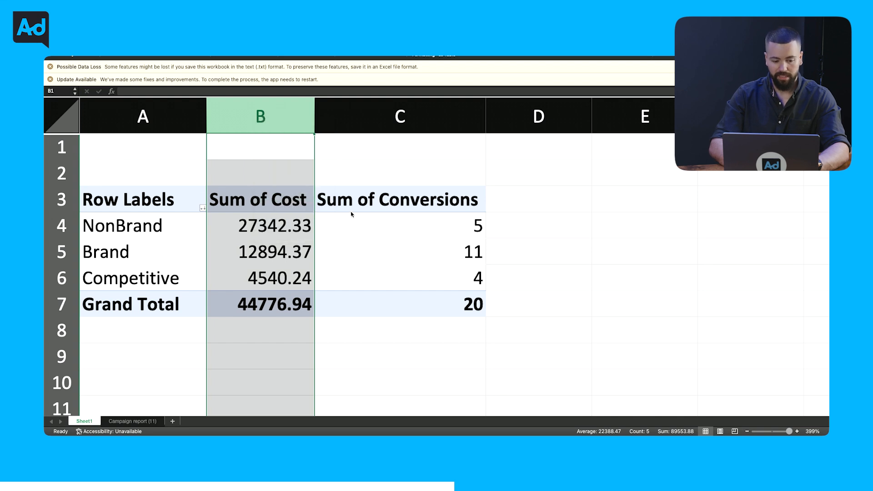
click(276, 220)
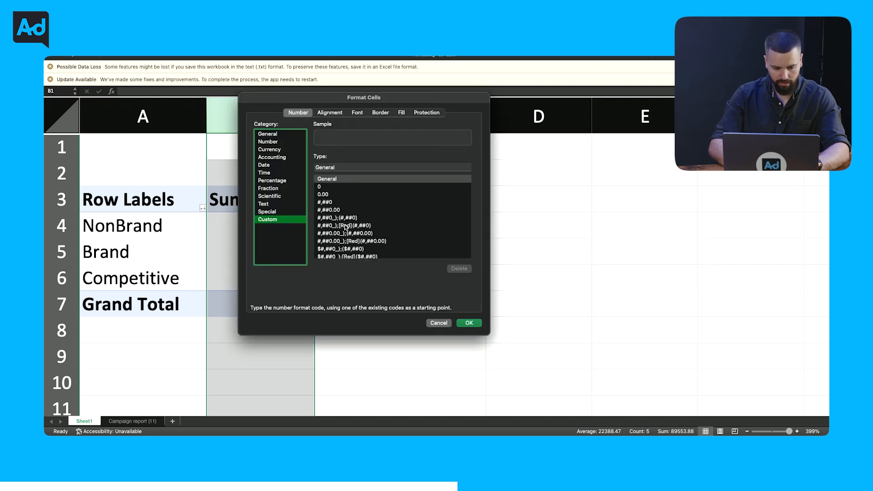
scroll(344, 222, down, 2)
click(347, 237)
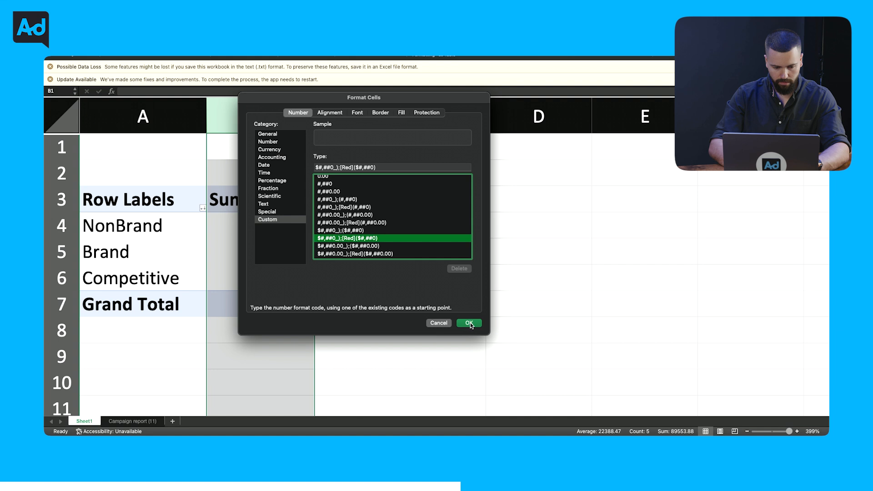
click(469, 323)
click(544, 286)
- Compare the cost and conversions of the NonBrand, Brand and Competitive themes in the PivotTable
click(289, 235)
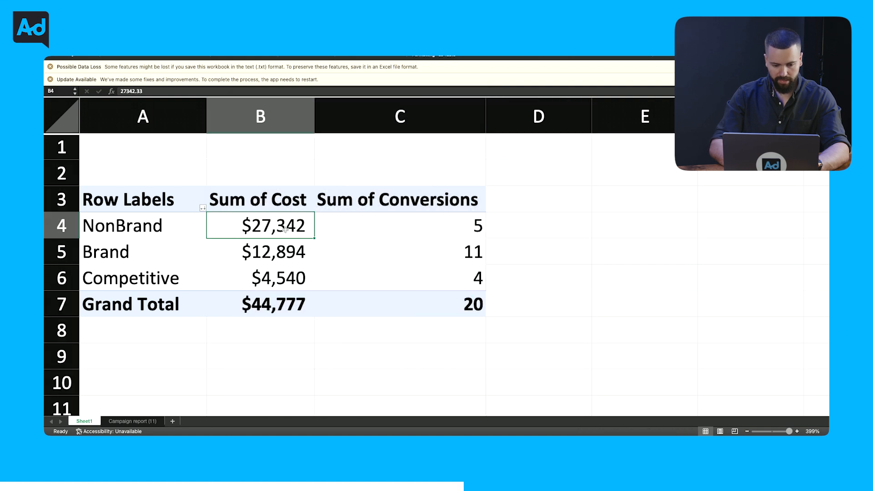
key(Left)
key(Right)
key(Right)
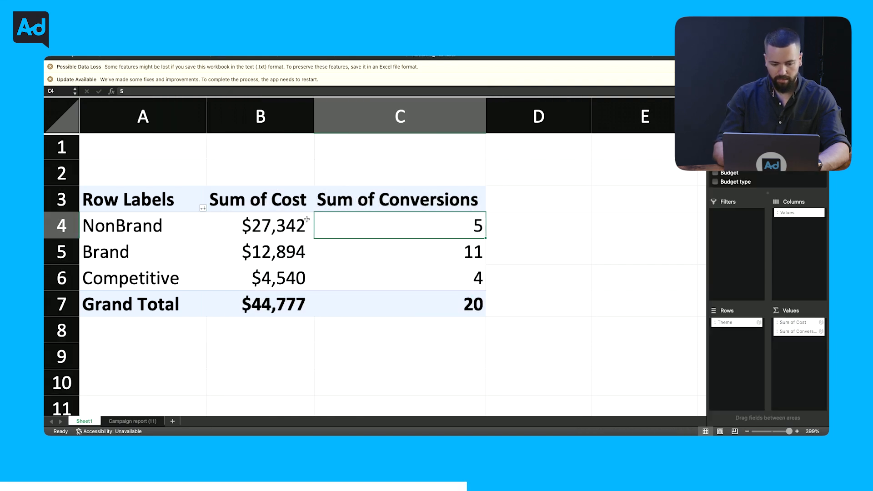
key(Left)
key(Down)
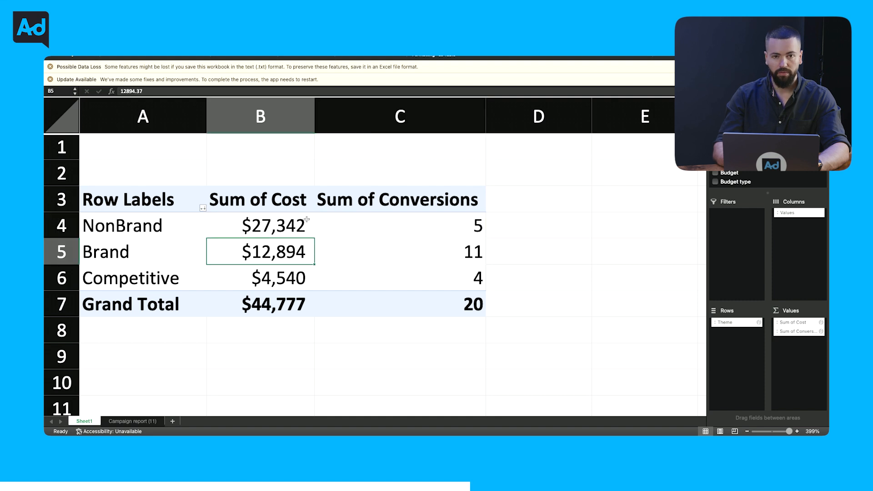
key(Down)
key(Right)
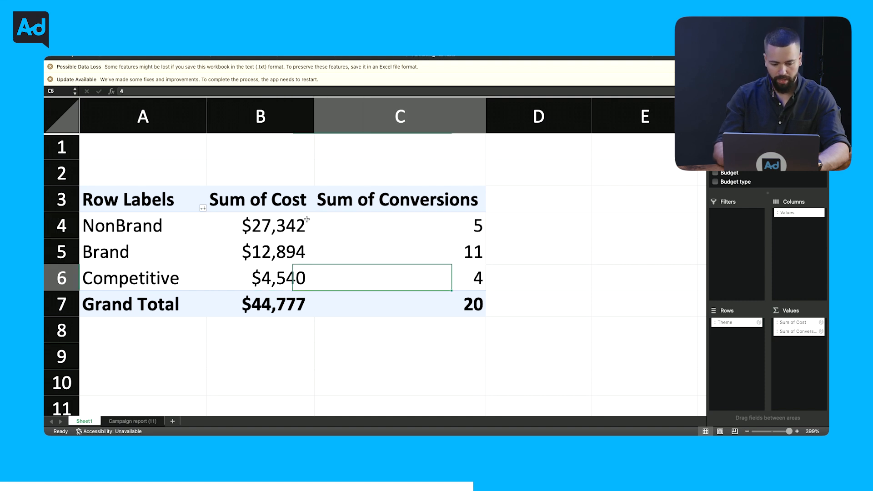
key(Up)
key(Up)
key(shift+Down)
key(shift+Down)
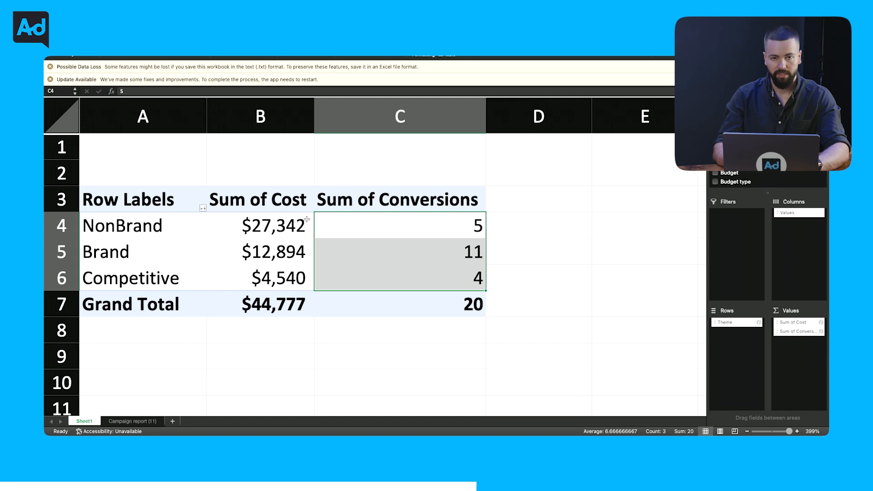
- Copy the NonBrand cost and record "NonBrand $27,342," in the notes of task 7.1 in the Google Sheets audit checklist
key(Left)
key(super+c)
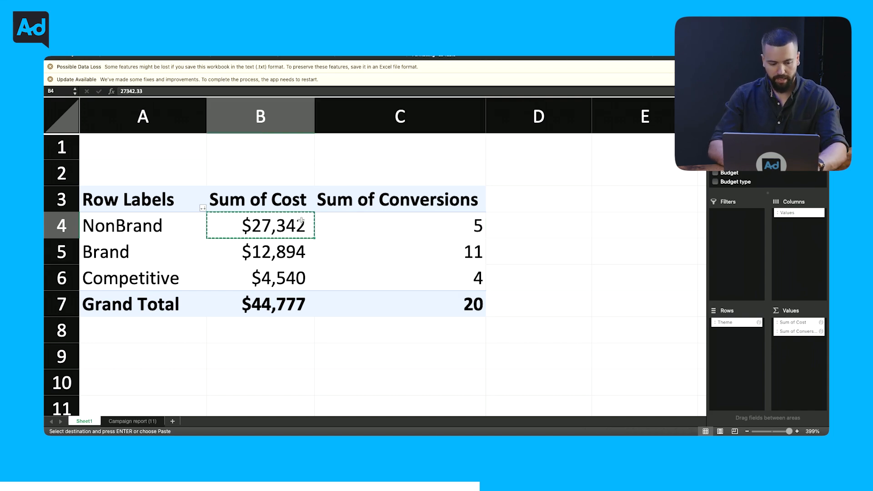
key(ctrl+Up)
click(317, 176)
click(454, 286)
text(NonBrand,)
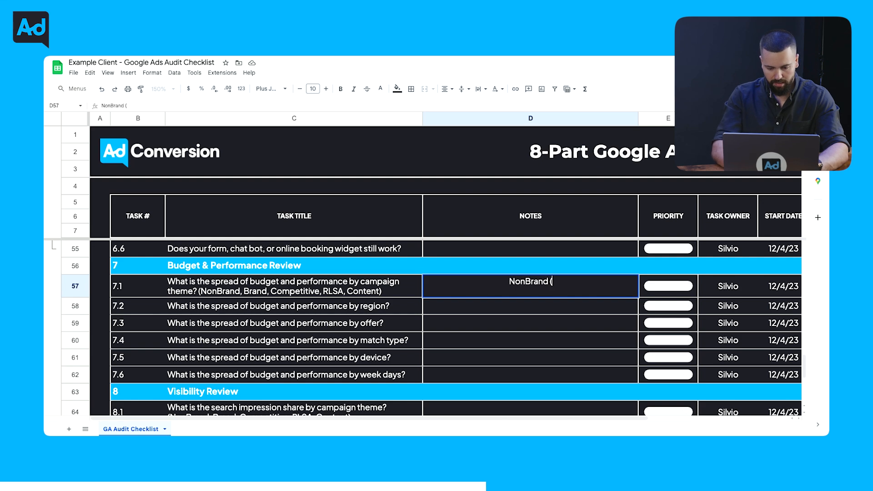
key(super+v)
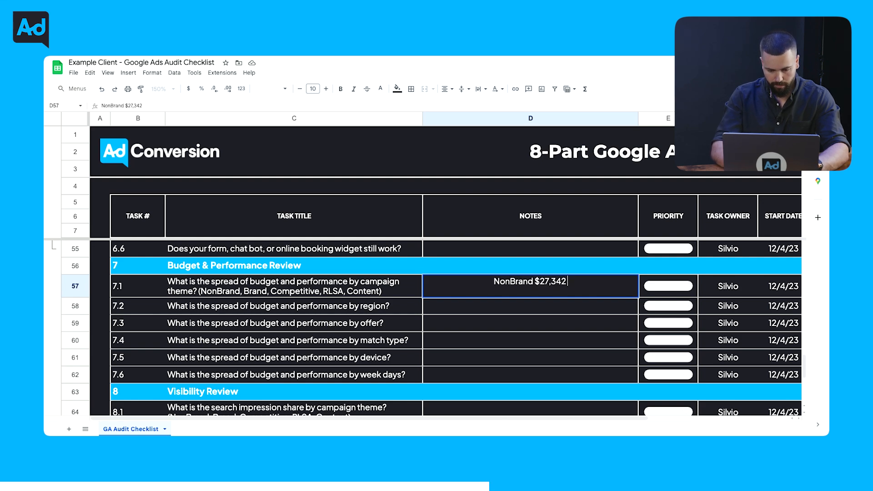
text(,)
- Copy the Brand cost from the Excel PivotTable and add "Brand $12,894," to the task 7.1 notes
key(ctrl+Up)
click(273, 182)
key(Down)
key(super+c)
key(ctrl+Up)
click(313, 159)
text(Brand)
key(super+v)
text(,)
key(BackSpace)
key(BackSpace)
text(,)
- Copy the Competitive cost from the Excel PivotTable and complete the task 7.1 notes with "Competitive $4,540"
key(ctrl+Up)
click(270, 135)
key(Down)
key(super+c)
key(ctrl+Up)
click(298, 131)
text(Competitive)
key(super+v)
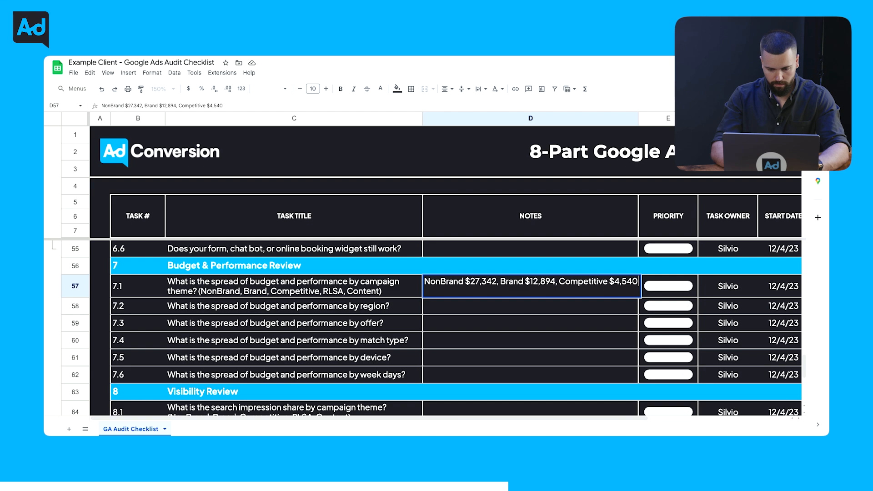
key(Return)
key(Up)
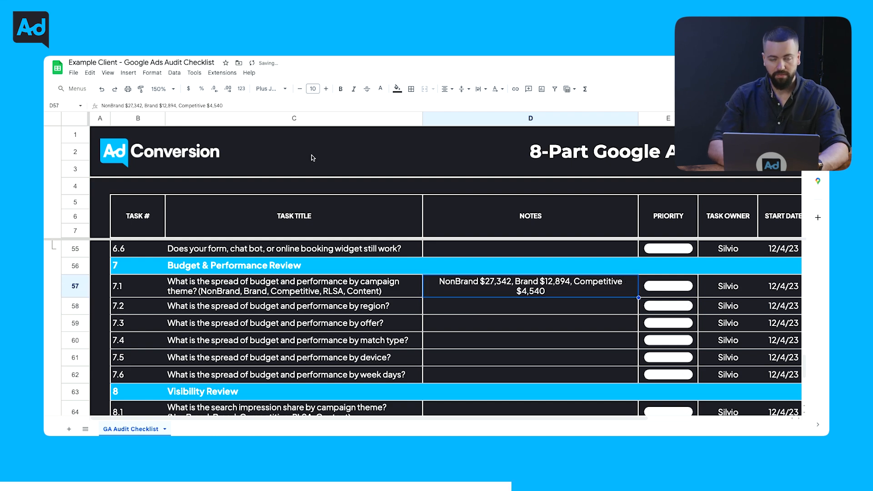
- Return to the Excel PivotTable and review the conversions and costs listed for each theme
key(ctrl+Up)
click(354, 220)
key(Escape)
click(447, 220)
key(shift+Down)
key(shift+Down)
click(504, 216)
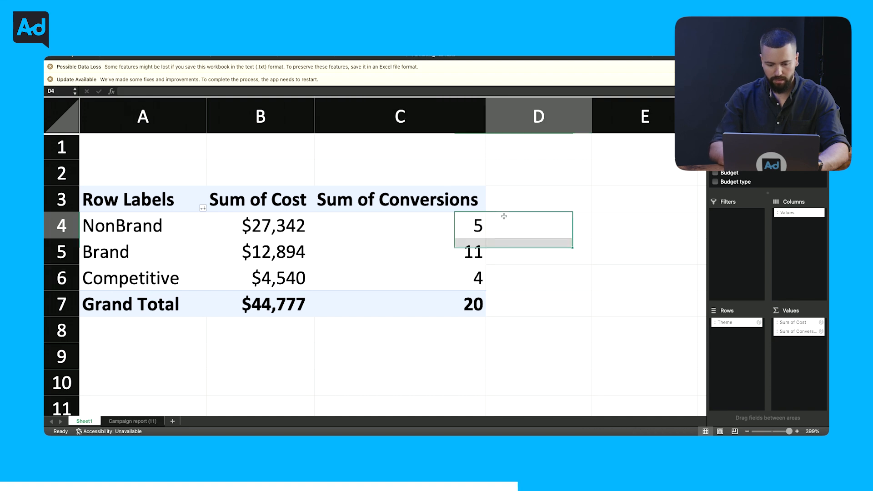
click(258, 196)
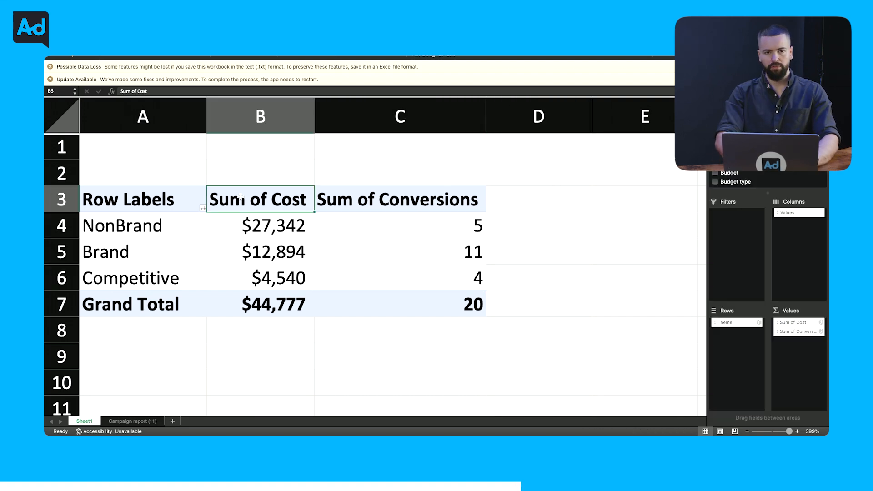
scroll(240, 198, down, 3)
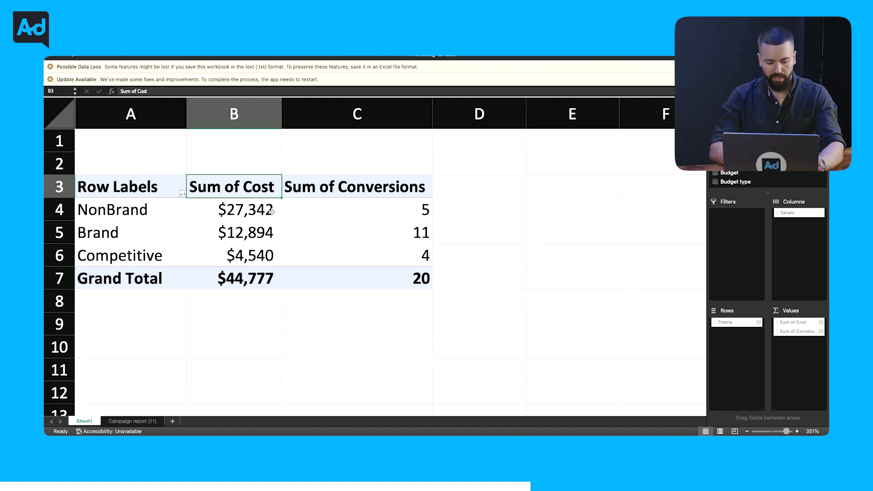
- Start a PivotTable calculated field named CPL and insert the Cost field into its formula
click(216, 210)
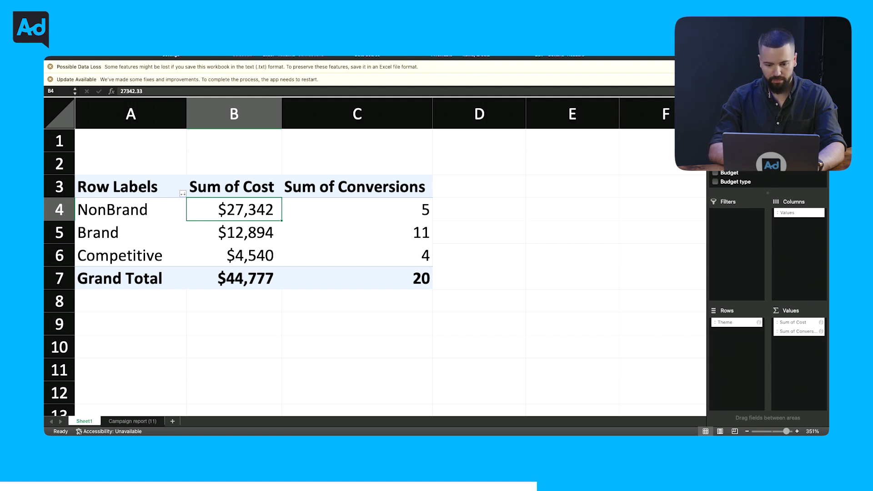
click(476, 55)
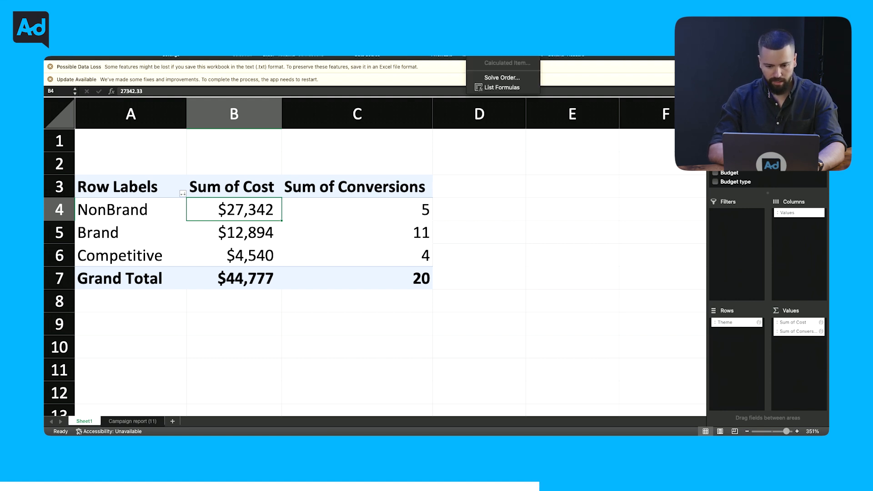
click(493, 56)
text(CPL)
key(Tab)
text(=)
scroll(389, 173, down, 10)
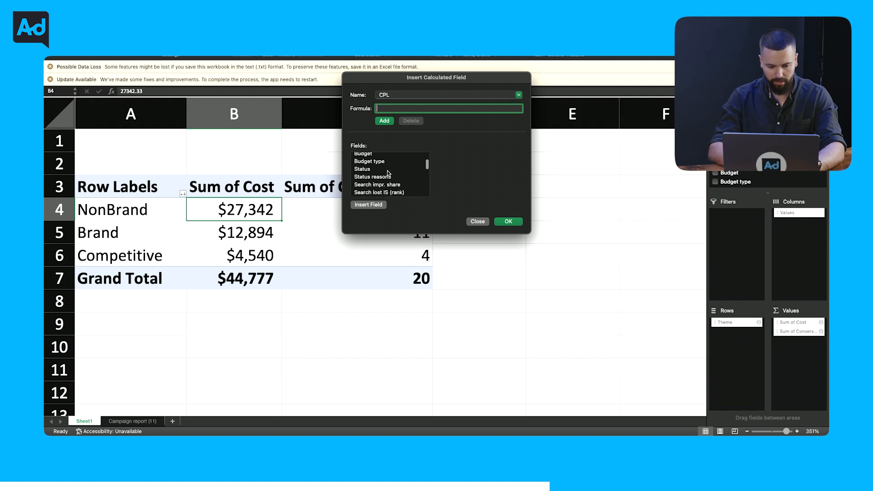
scroll(387, 174, down, 2)
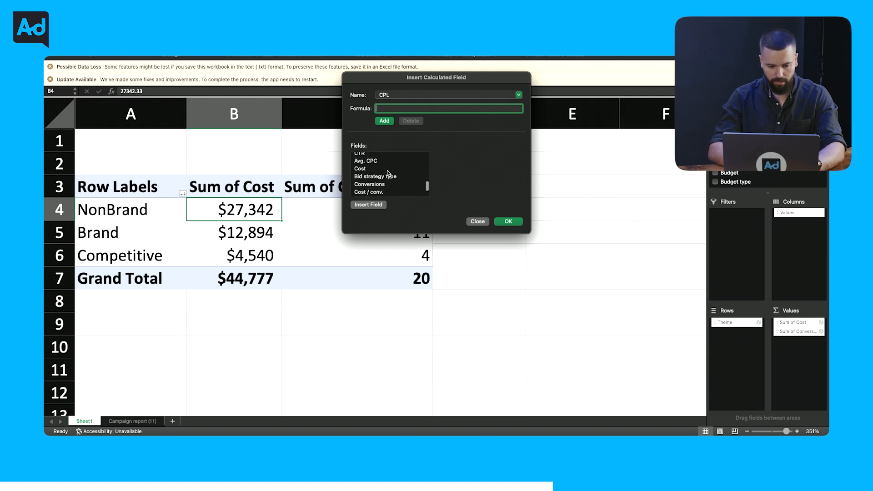
click(381, 171)
click(376, 205)
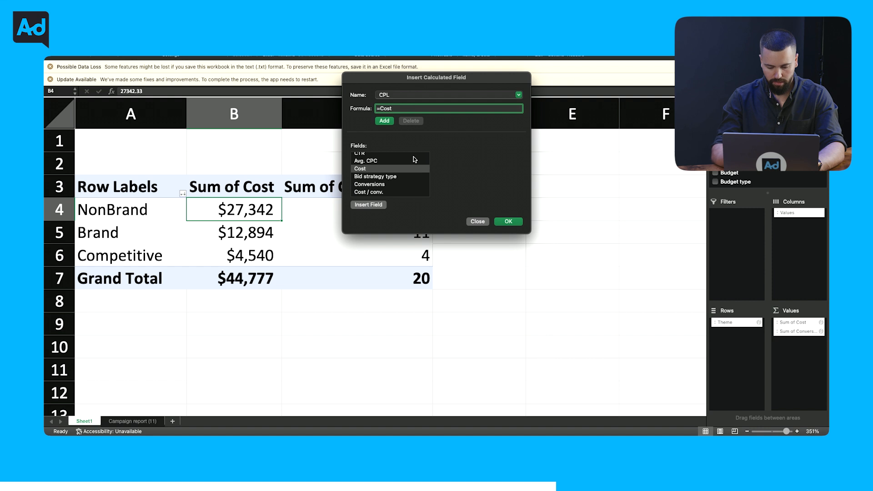
- Extend the calculated field's formula to =Cost/ Conversions
scroll(394, 168, down, 2)
click(386, 178)
click(382, 205)
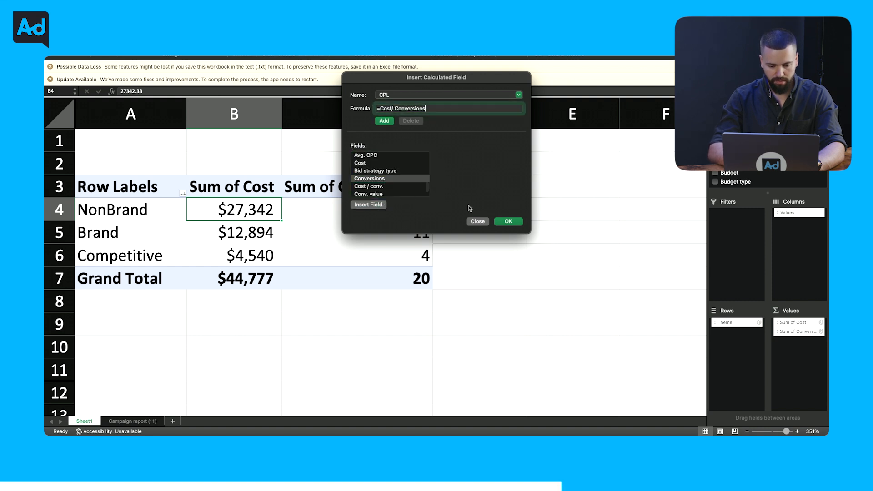
click(509, 222)
key(Right)
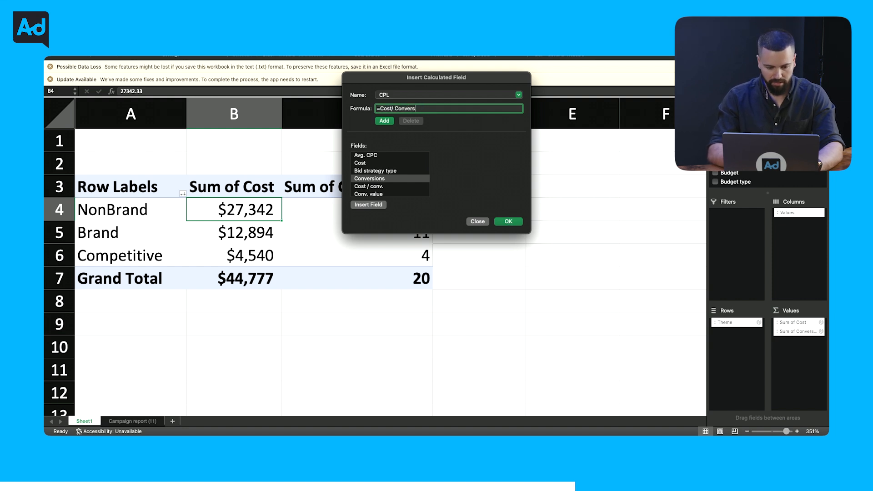
- Change the formula to =Cost/ 'Sales Qualified Lead', rename the calculated field CPSQL and add it to the PivotTable
scroll(404, 178, down, 10)
click(403, 177)
click(404, 185)
click(372, 208)
click(410, 95)
key(BackSpace)
key(BackSpace)
key(BackSpace)
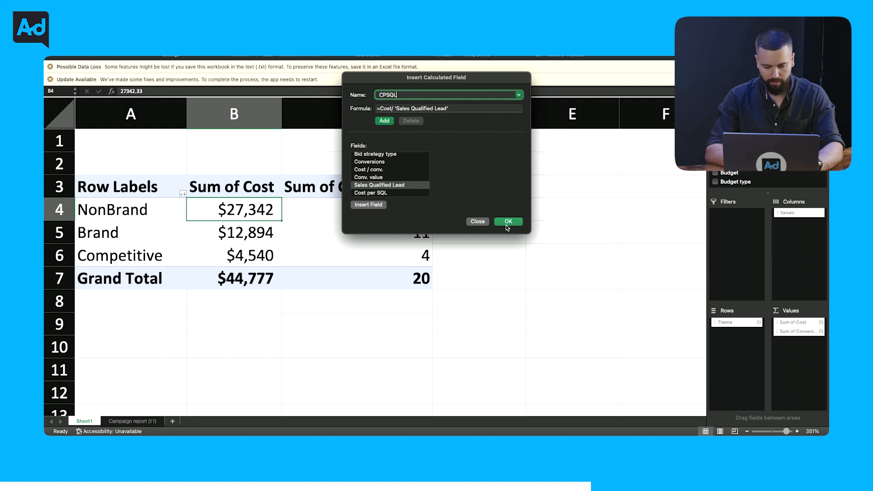
click(507, 223)
drag(502, 209, 502, 256)
- Calculate the NonBrand cost per conversion beside the PivotTable with 27342 in F4, 5 in F5 and =F4/F5 in F6
click(603, 219)
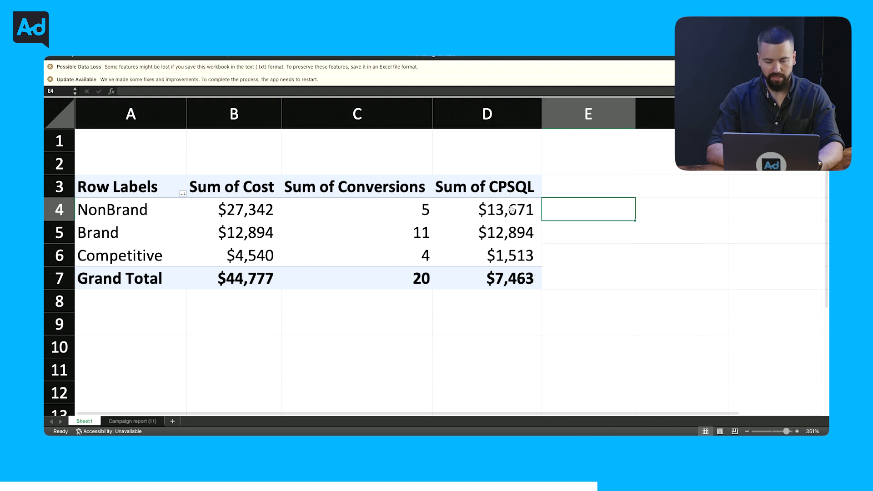
key(Right)
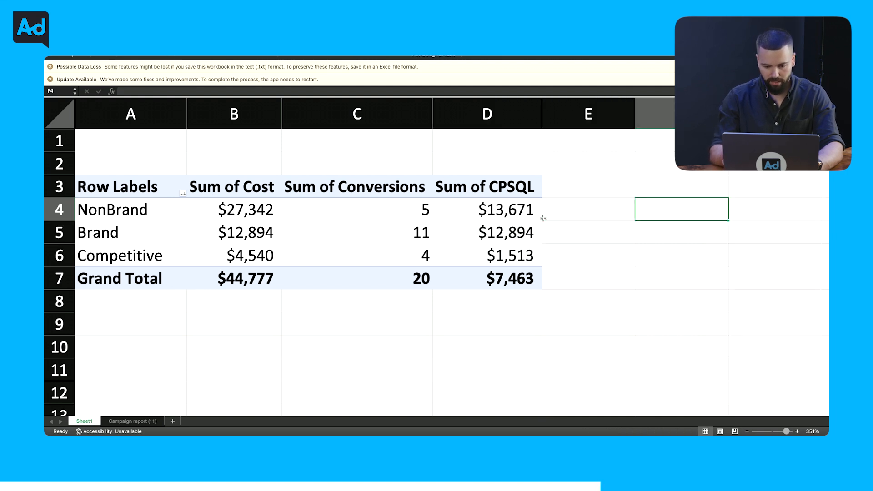
text(27342)
key(Return)
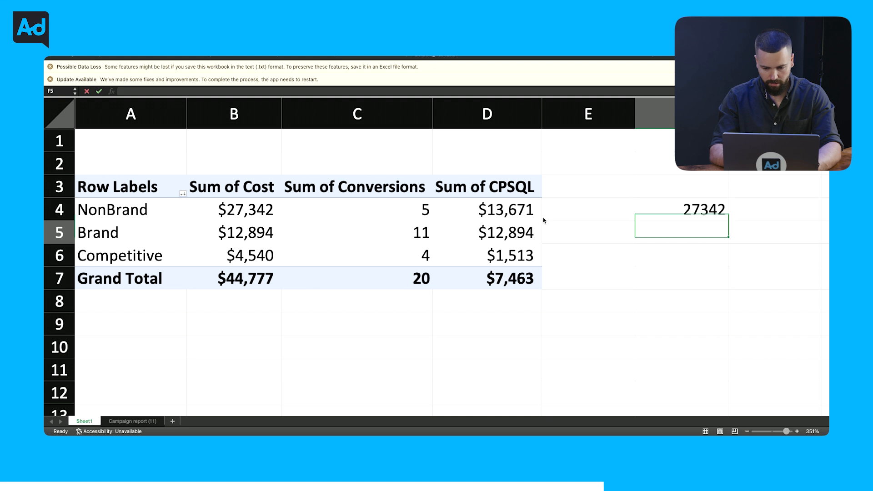
text(5)
key(Return)
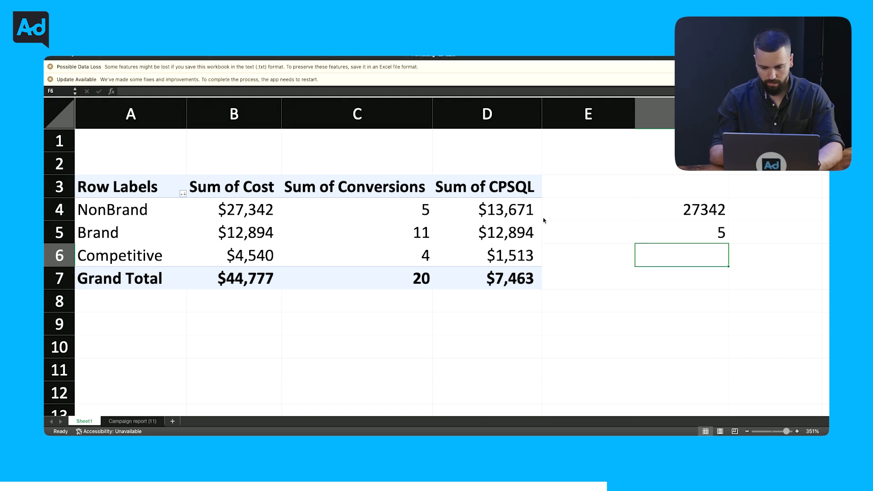
text(=)
key(Up)
key(Up)
text(/)
key(Up)
key(Return)
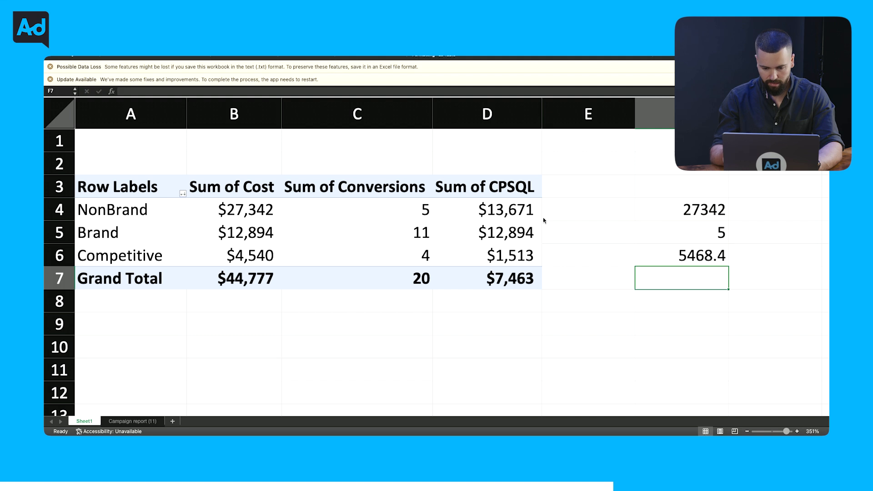
- Clear the trial cost, conversions and division formula from cells F4 to F6
key(Up)
key(Up)
key(Up)
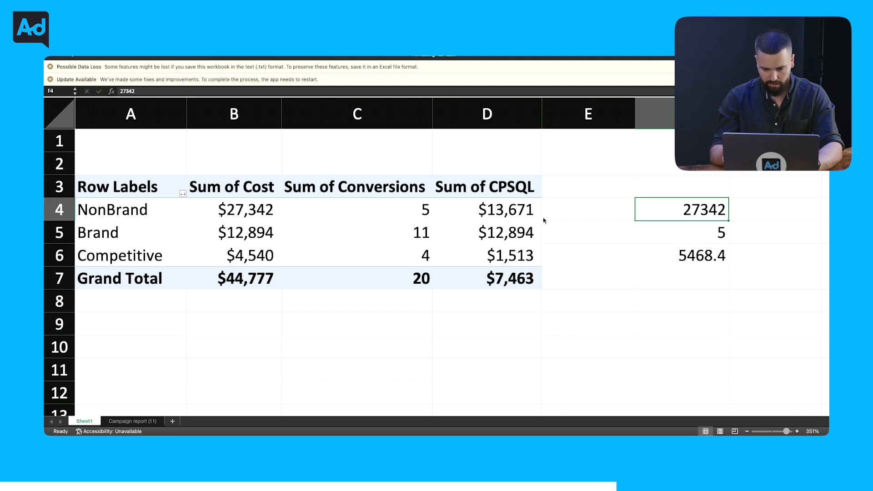
key(Down)
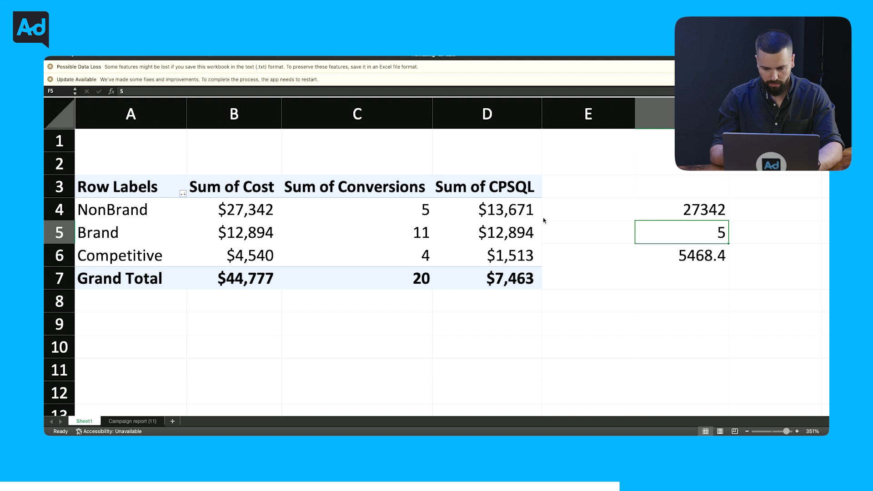
key(Down)
key(Delete)
key(Up)
key(Up)
key(Delete)
key(Down)
key(Delete)
key(Up)
text(=)
key(Escape)
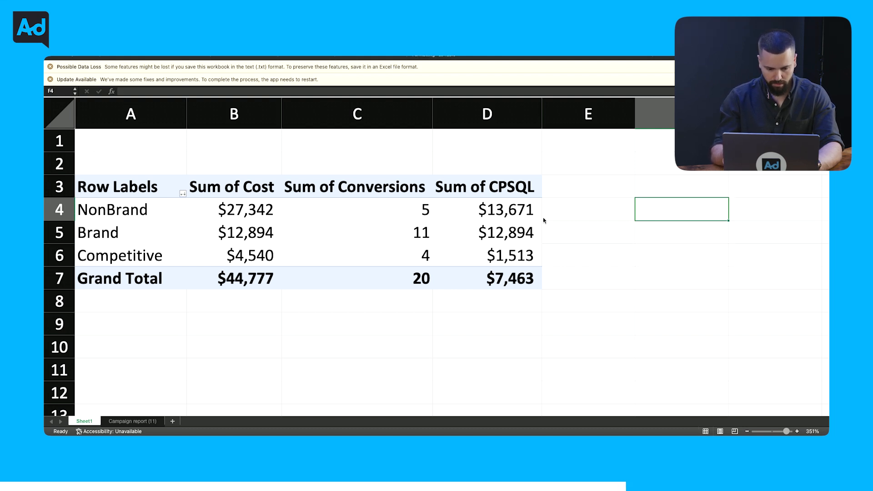
- Enter the NonBrand cost as $27,342 in F4 and its 5 conversions in F5
text($27.34)
key(BackSpace)
key(BackSpace)
text(,)
key(BackSpace)
key(BackSpace)
text(,342)
key(Return)
text(5)
key(Return)
- Divide the cost by the conversions in F6 with the formula =F4/F5
text(=)
key(Up)
key(Up)
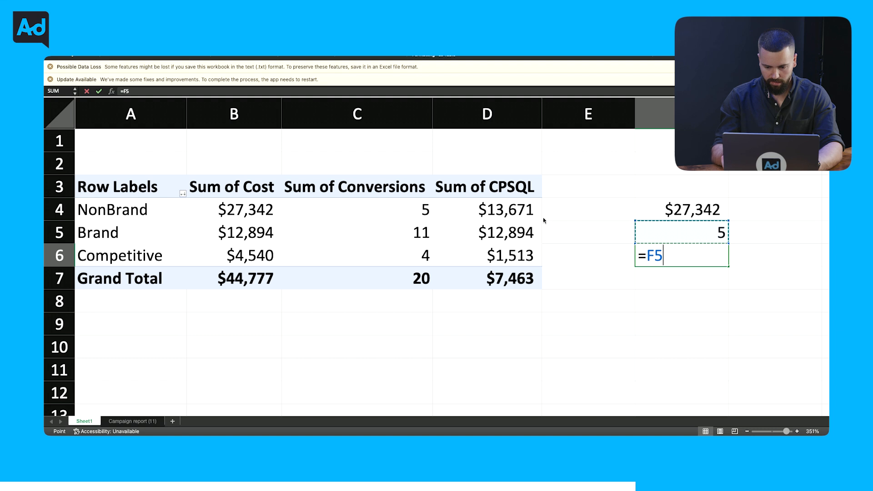
text(/)
key(Up)
key(Return)
key(Up)
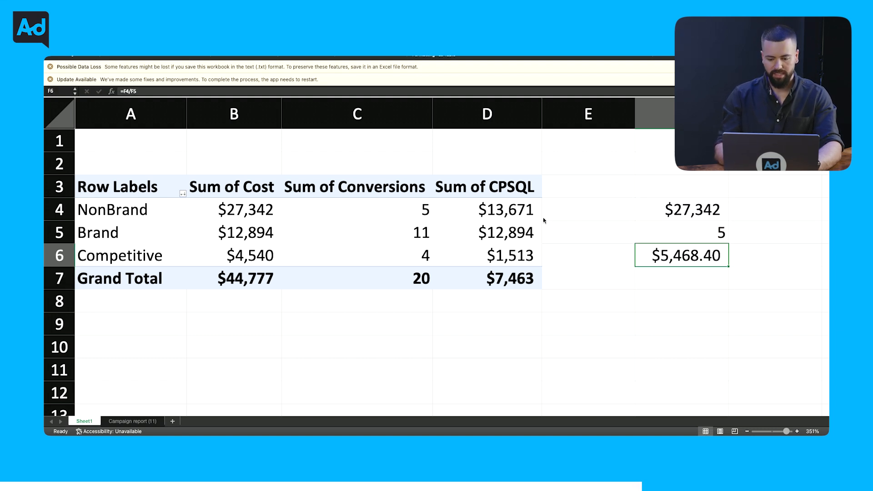
- Compare the NonBrand CPSQL in the PivotTable with the cost per conversion calculated beside it
key(Up)
key(Up)
key(Left)
key(Left)
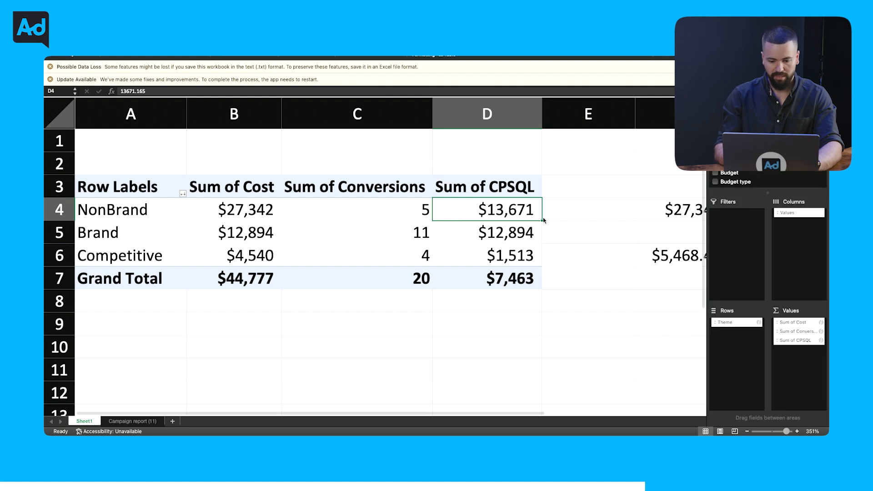
key(Right)
key(Right)
key(Down)
scroll(430, 218, left, 3)
- Check the formula behind the CPSQL calculated field of the PivotTable and leave it unmodified
click(455, 212)
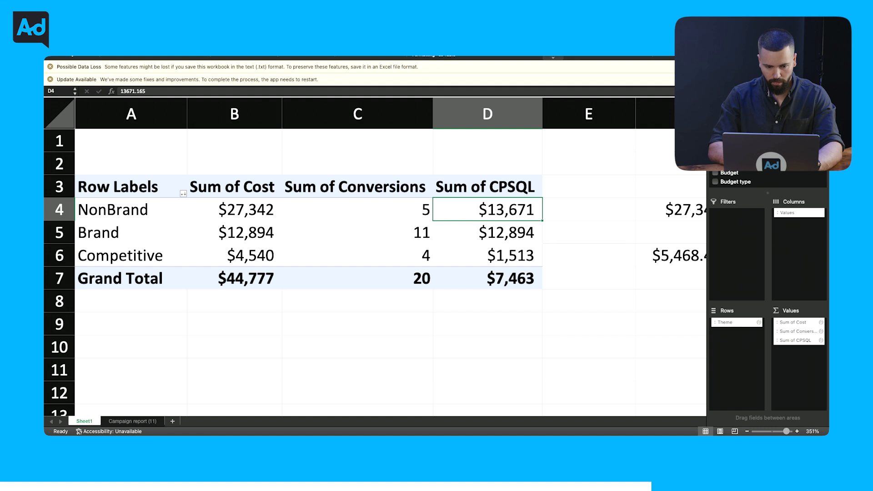
click(476, 54)
click(488, 57)
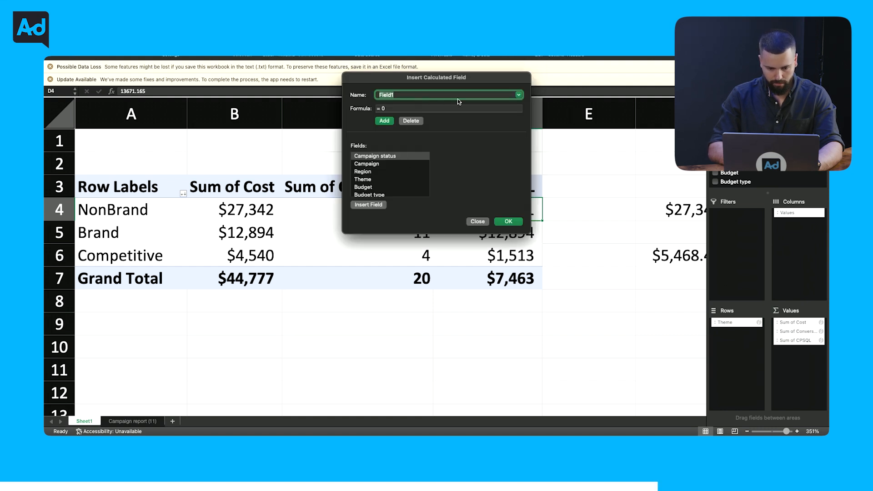
click(518, 96)
click(460, 105)
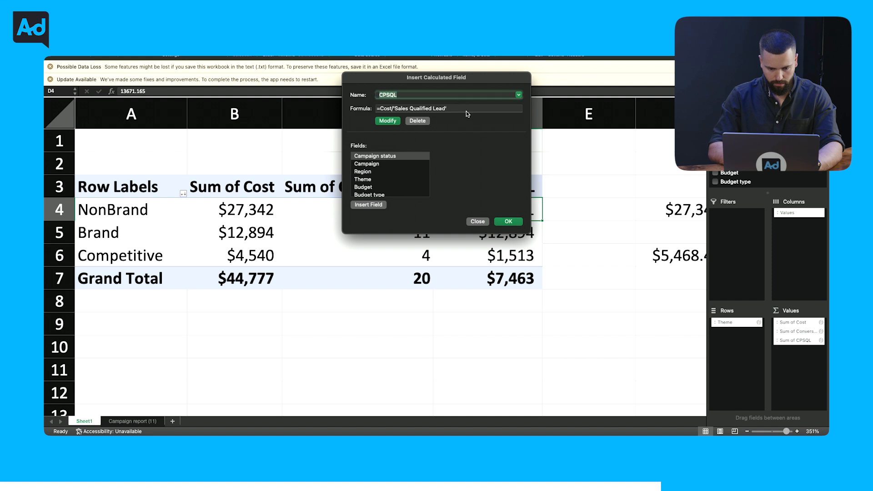
drag(446, 77, 377, 263)
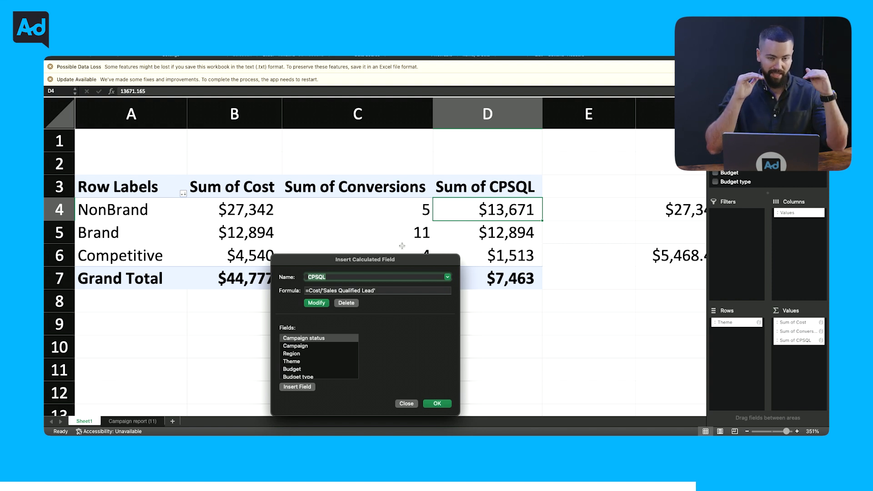
click(406, 403)
click(577, 233)
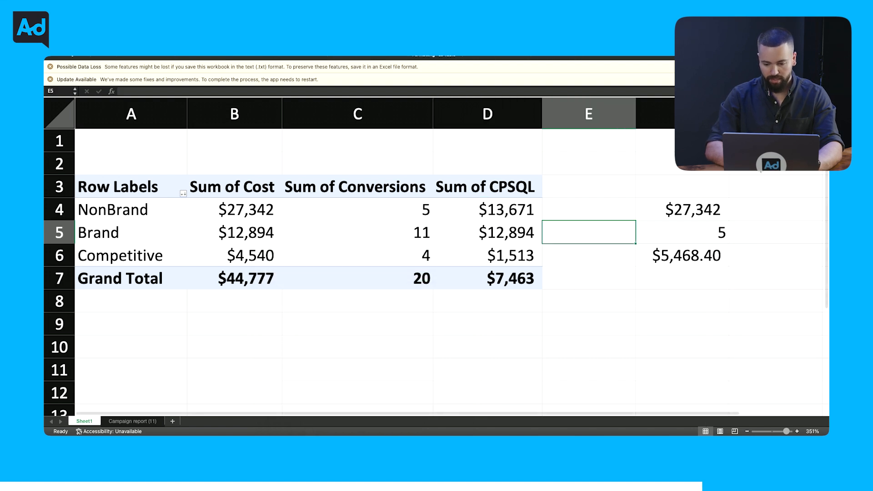
- Replace the Conversions field in the PivotTable values with Sales Qualified Lead, placed between Cost and CPSQL
click(510, 181)
click(279, 202)
scroll(764, 166, down, 5)
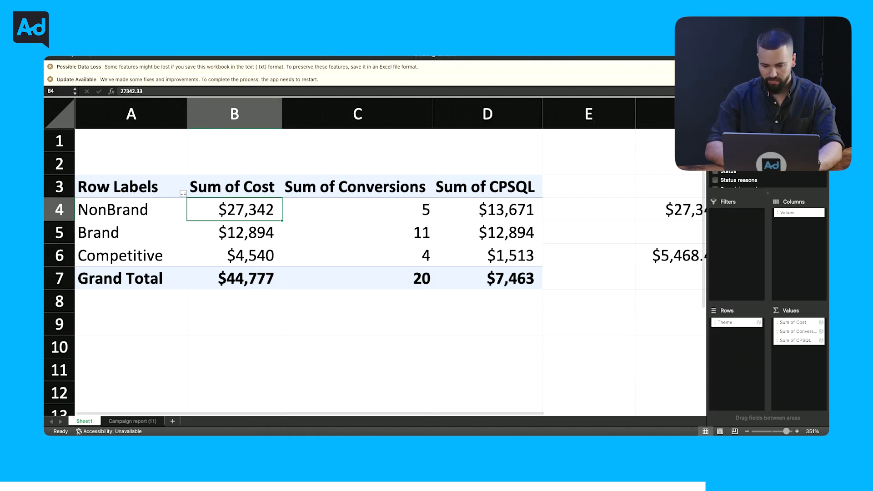
click(807, 334)
drag(675, 352, 633, 346)
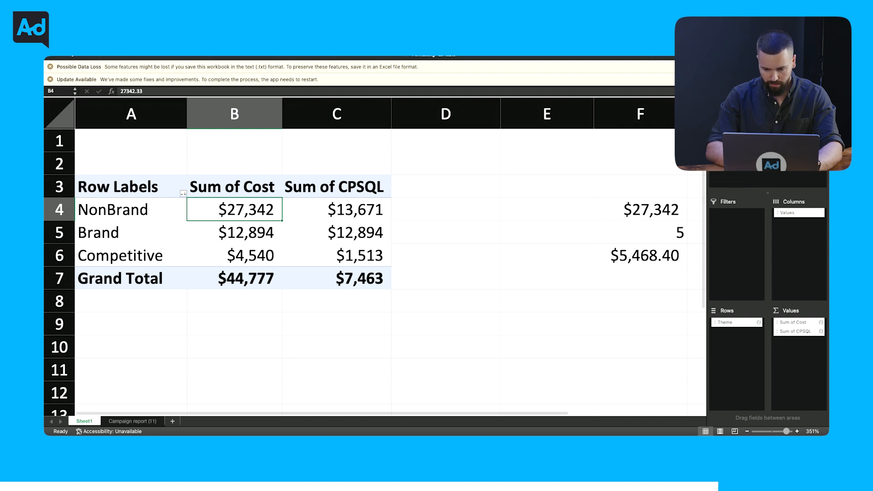
click(714, 155)
drag(782, 333, 785, 344)
click(426, 227)
- Set the divisor in F5 to the 2 NonBrand sales qualified leads and check the result in F6
scroll(470, 223, right, 5)
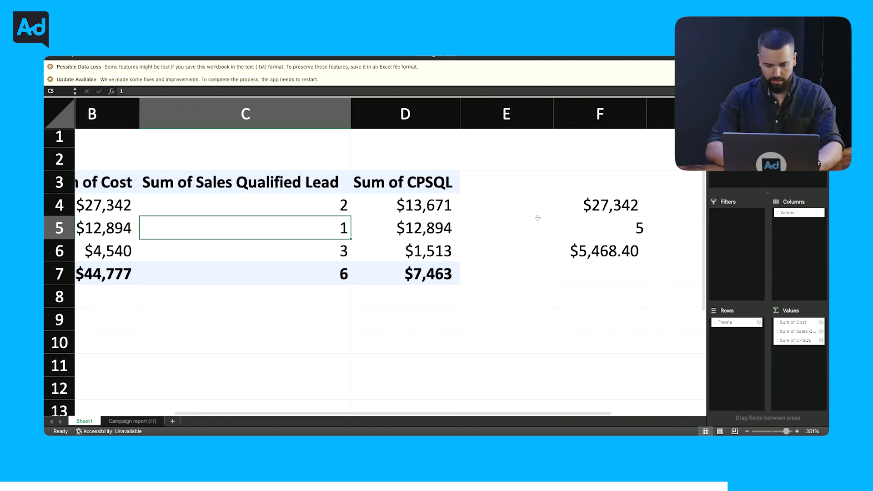
click(589, 222)
text(2)
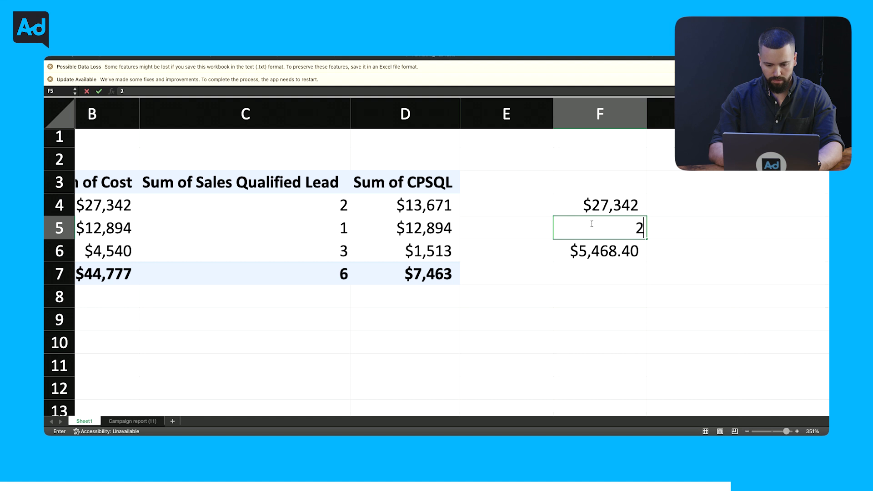
key(Up)
key(Down)
key(Down)
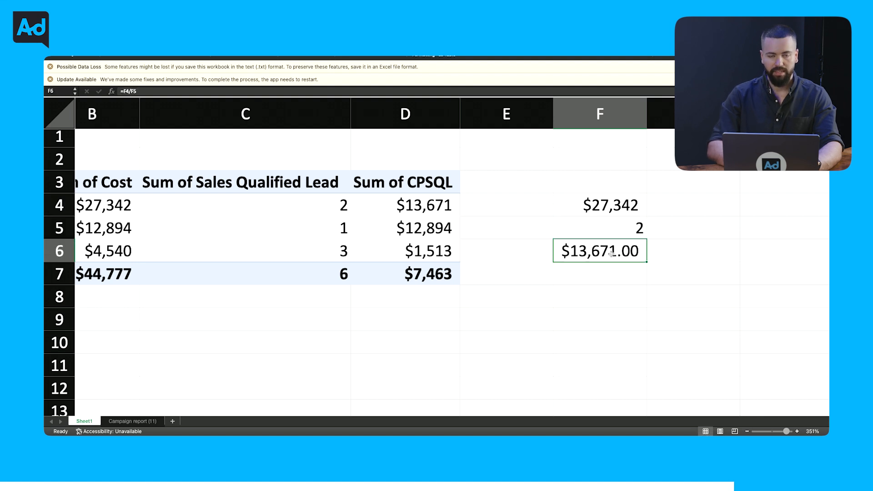
- Add the Cost per SQL field to the PivotTable values, compare it with CPSQL, and undo the addition
click(449, 205)
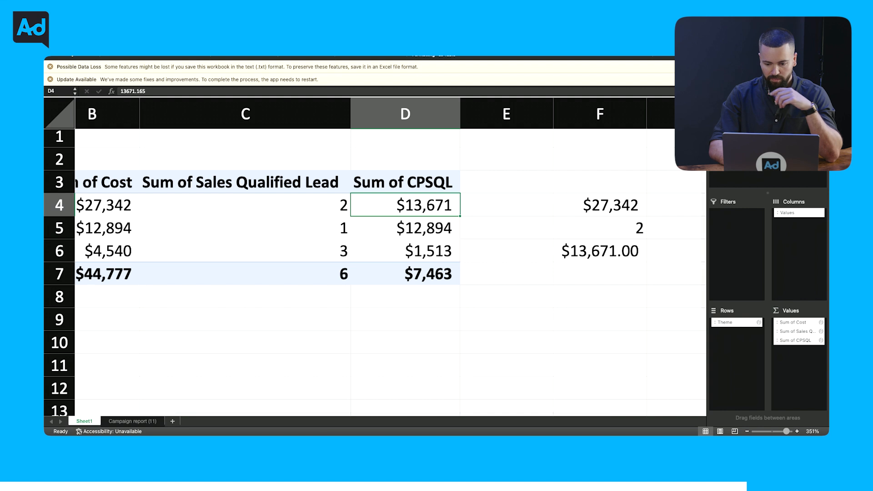
click(715, 160)
scroll(545, 205, right, 1)
drag(545, 205, 545, 253)
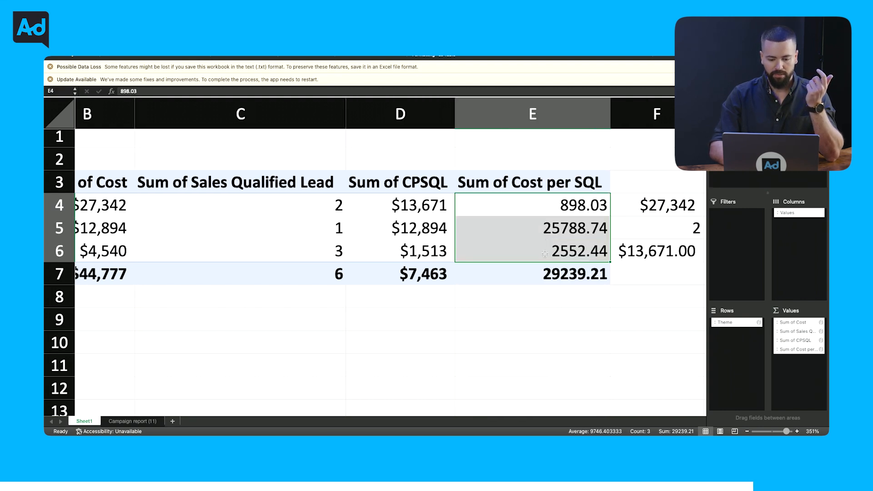
scroll(427, 240, left, 2)
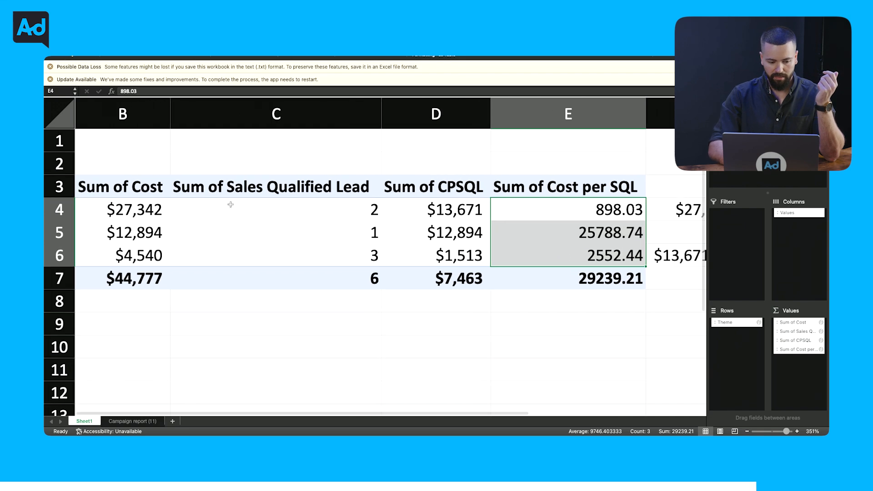
scroll(320, 210, right, 1)
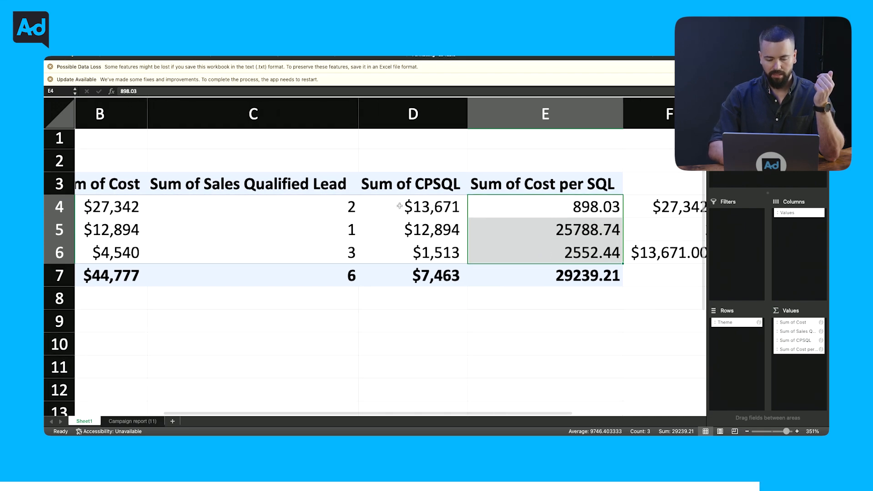
scroll(400, 206, right, 2)
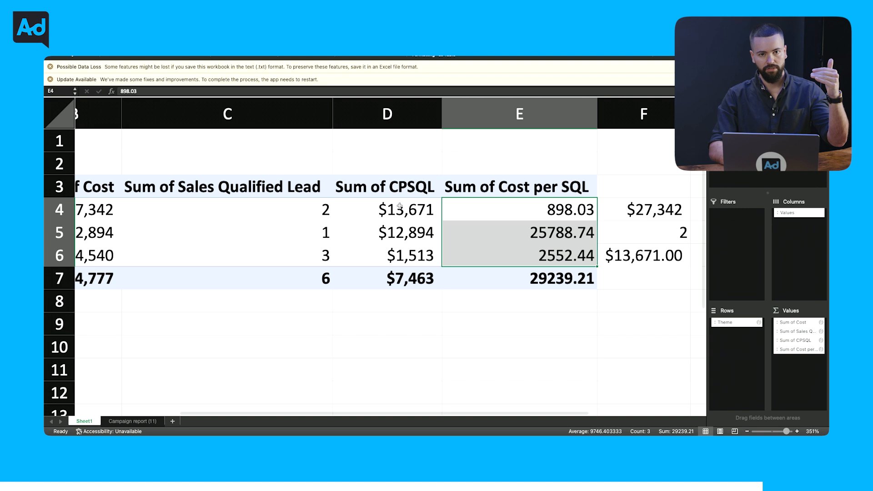
key(super+z)
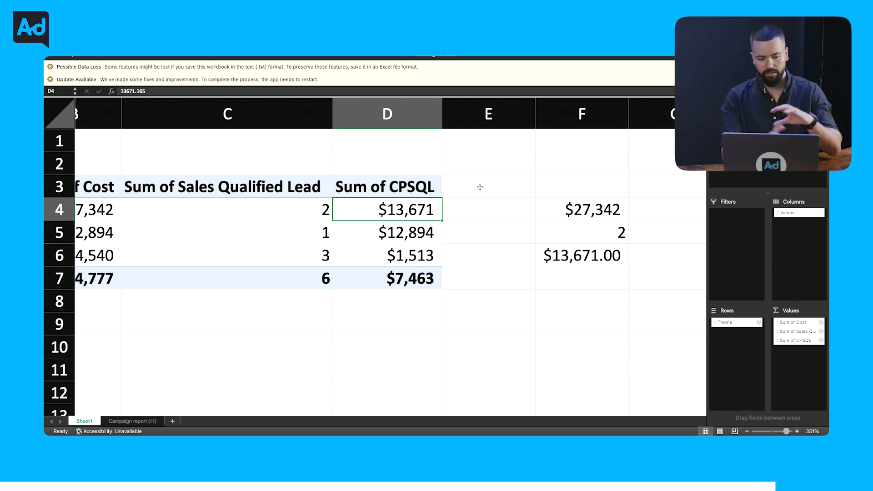
- Review the cost, sales qualified leads and CPSQL of the NonBrand, Brand and Competitive themes in the PivotTable
scroll(480, 187, left, 5)
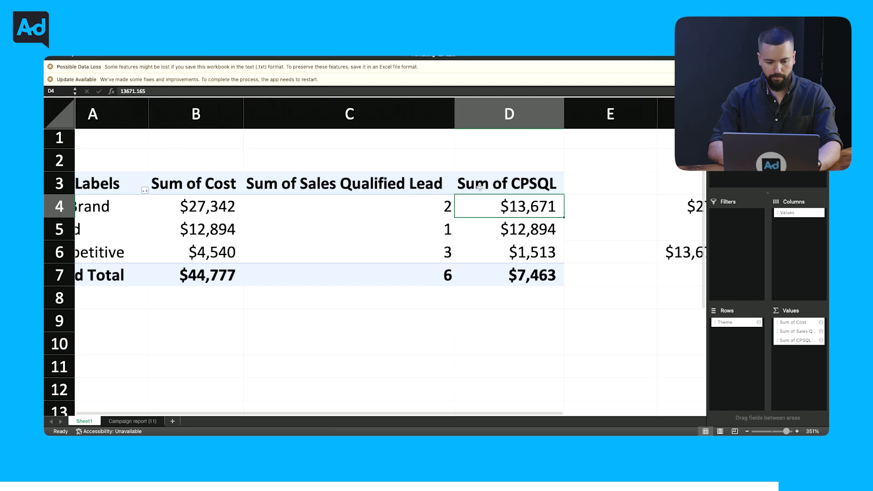
scroll(479, 187, left, 2)
scroll(480, 187, right, 2)
click(498, 113)
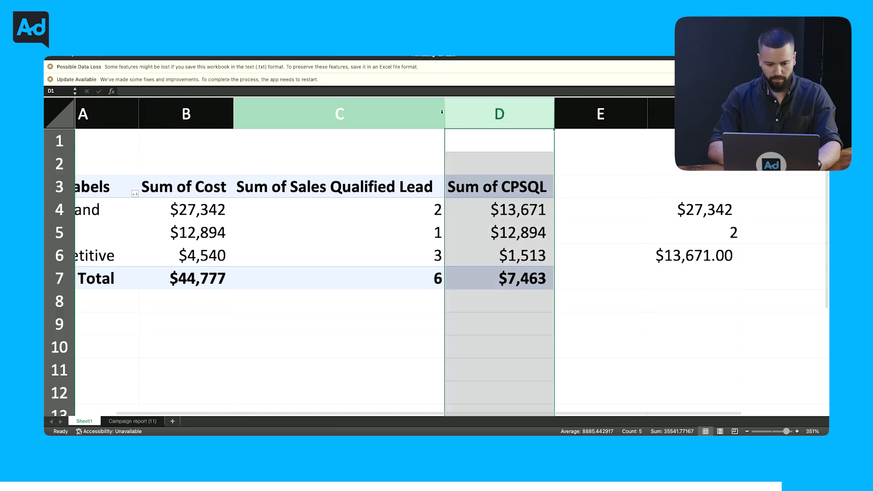
scroll(325, 300, left, 2)
click(325, 304)
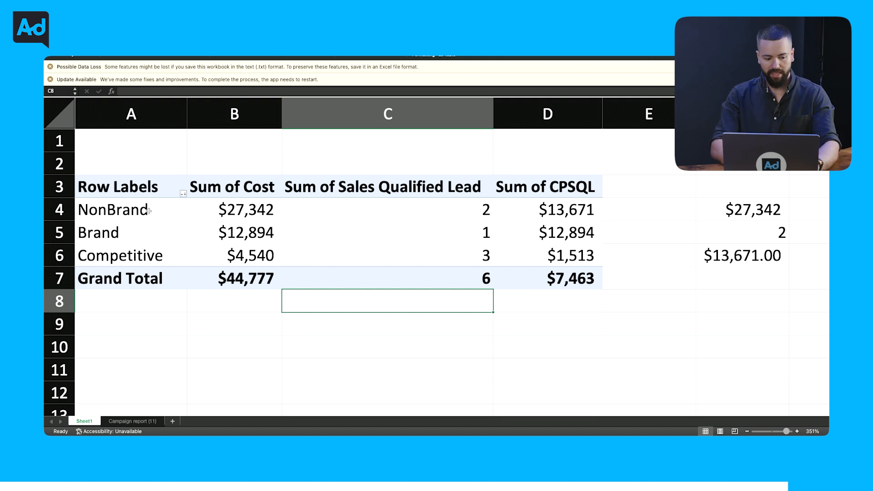
click(135, 210)
click(135, 230)
click(138, 254)
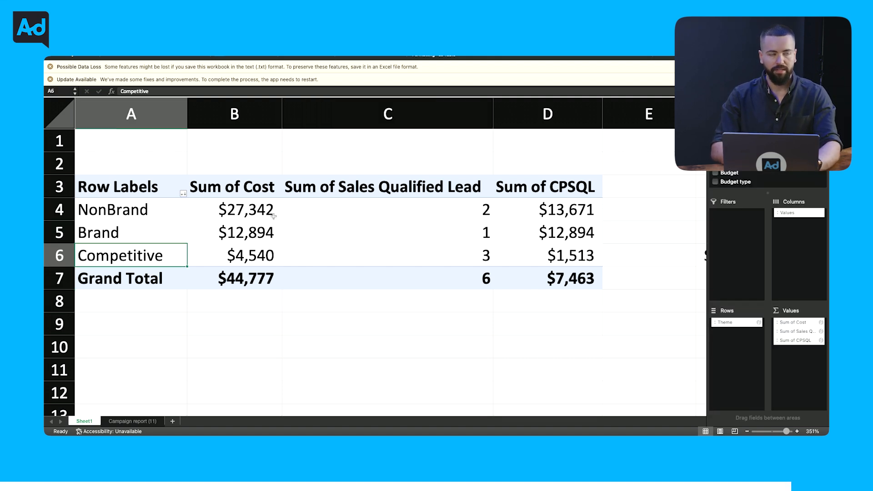
click(472, 216)
click(561, 204)
key(Left)
click(562, 204)
key(Left)
key(Right)
key(Right)
key(Left)
key(Left)
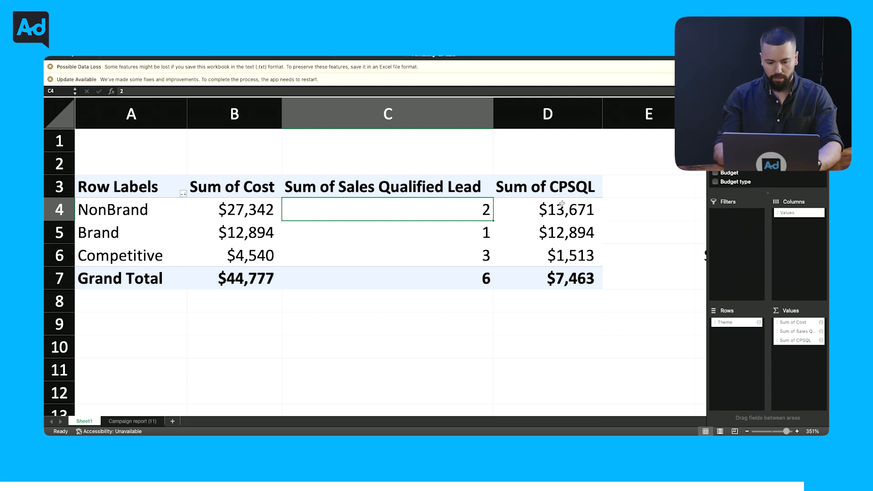
- Copy the NonBrand CPSQL and extend the task 7.1 note in the Google Sheets audit checklist to "NonBrand $27,342/$13,671 CPSQL"
key(Right)
key(super+c)
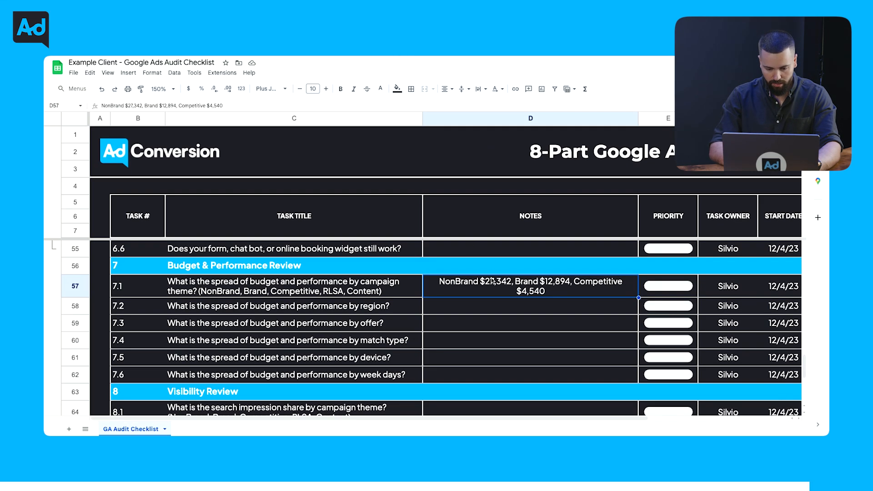
double_click(492, 280)
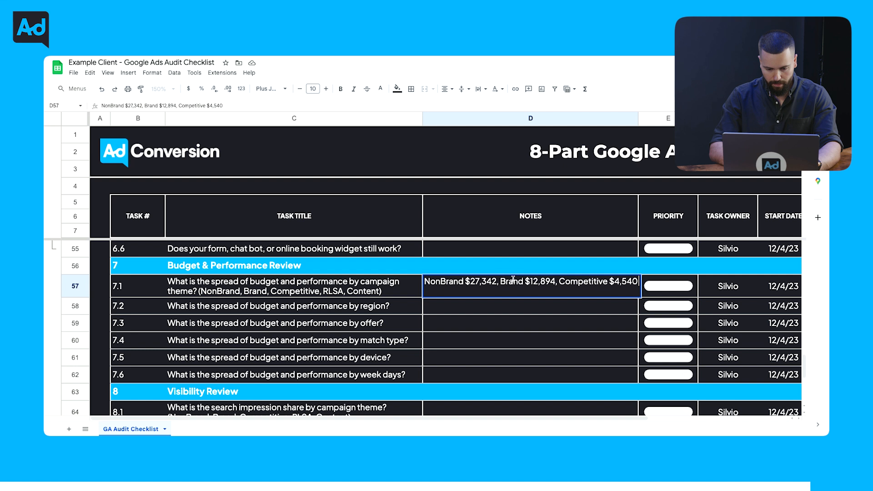
click(500, 282)
key(BackSpace)
key(BackSpace)
text(/)
key(ctrl+v)
text(CPSQL)
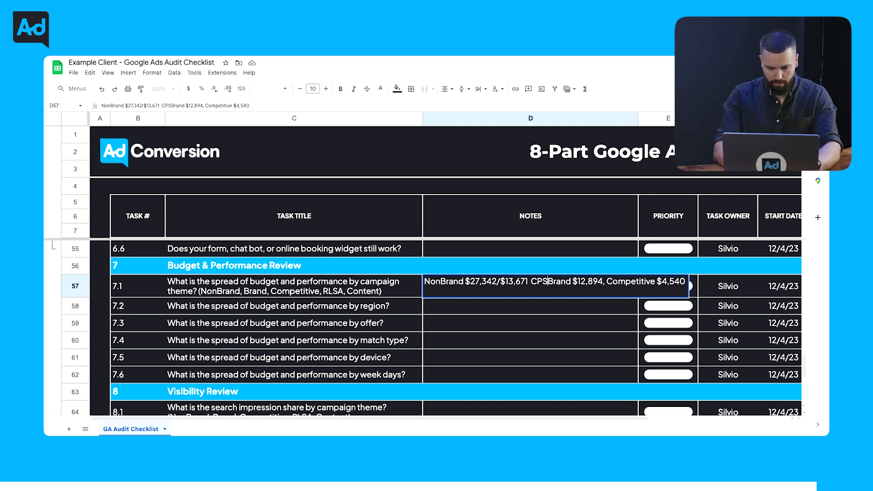
key(Return)
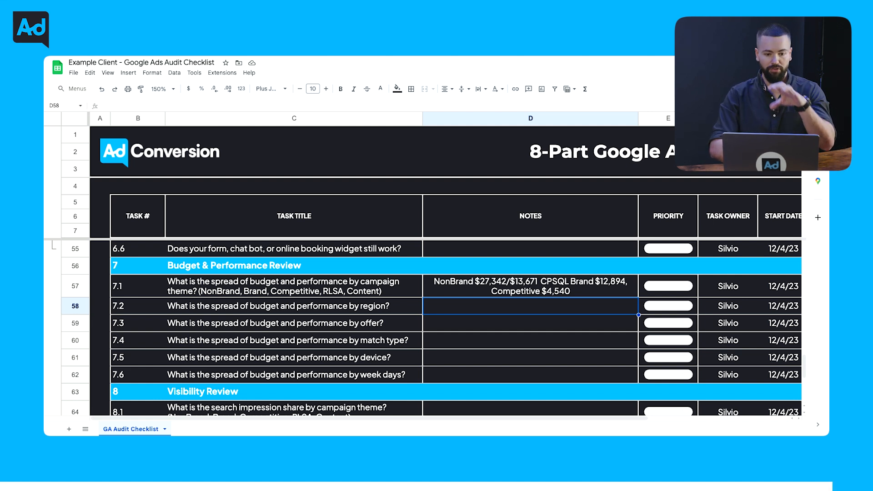
- Highlight the Budget & Performance Review task titles from 7.1 to 7.6
drag(282, 293, 280, 369)
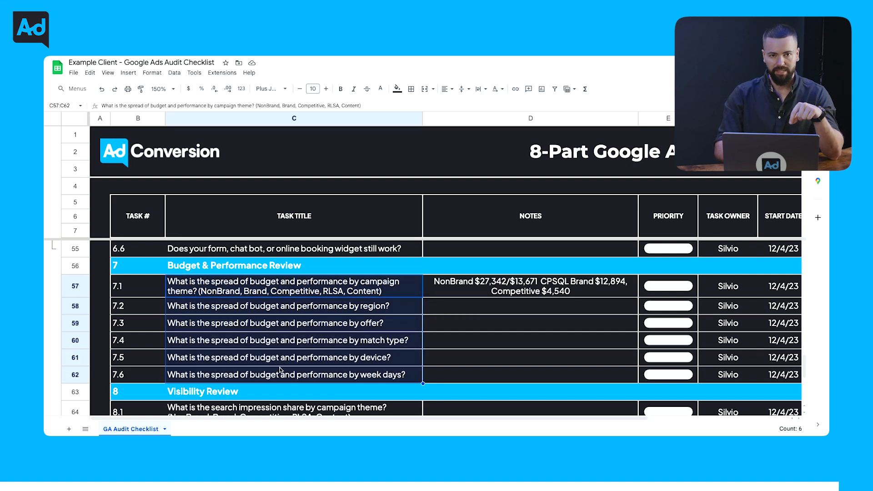